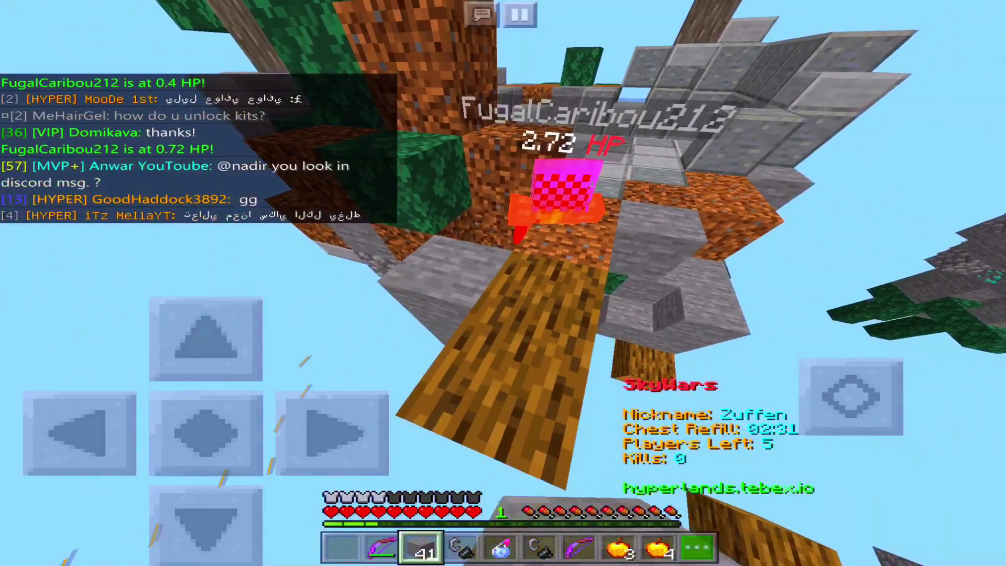
- Bridge stone blocks toward the opponent, shoot them with the bow, and switch to golden apples
{"action": "left_click", "coordinate": [577, 267]}
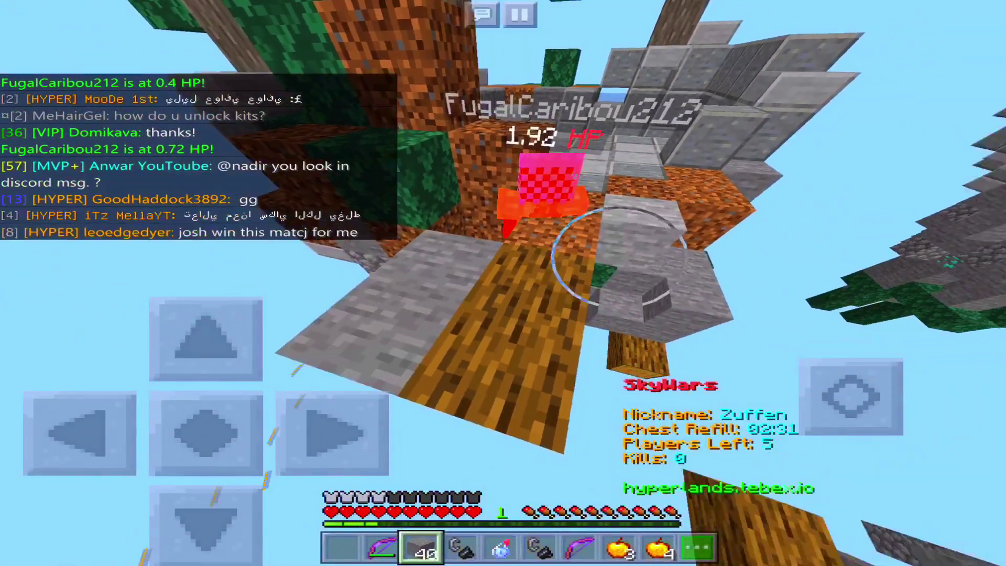
{"action": "left_click", "coordinate": [741, 303]}
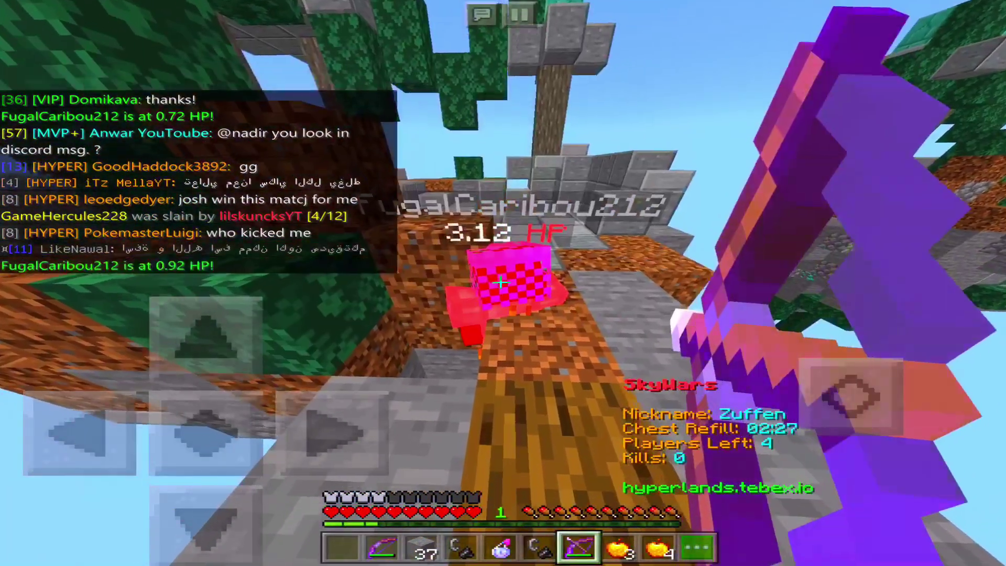
{"action": "left_click", "coordinate": [618, 548]}
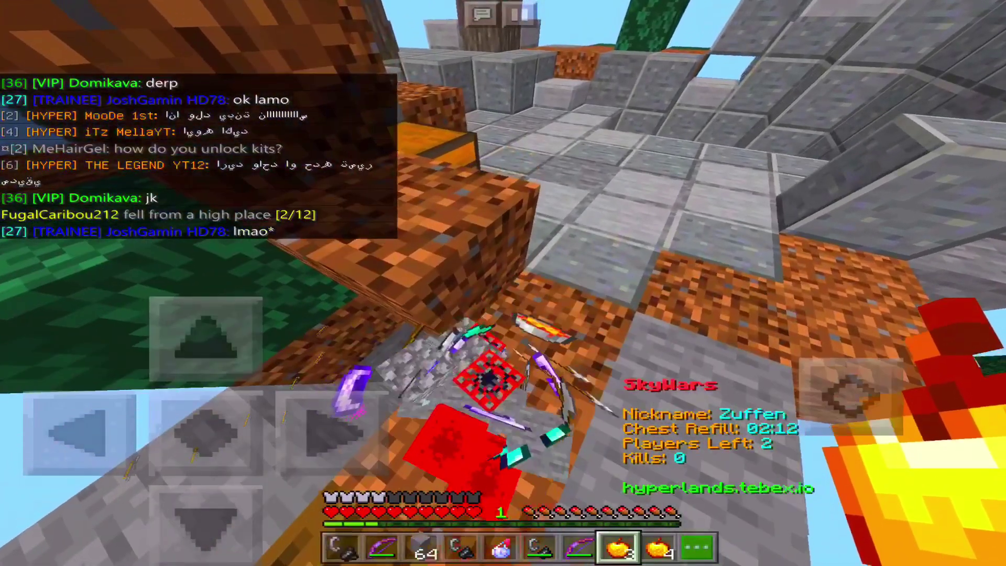
{"action": "left_click", "coordinate": [120, 409]}
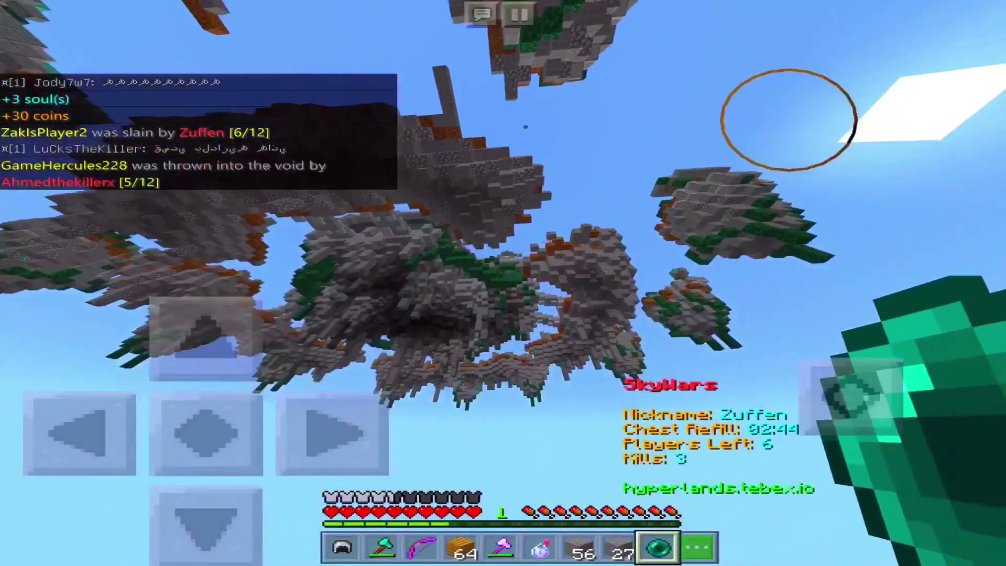
{"action": "left_click_drag", "start_coordinate": [788, 119], "coordinate": [818, 134]}
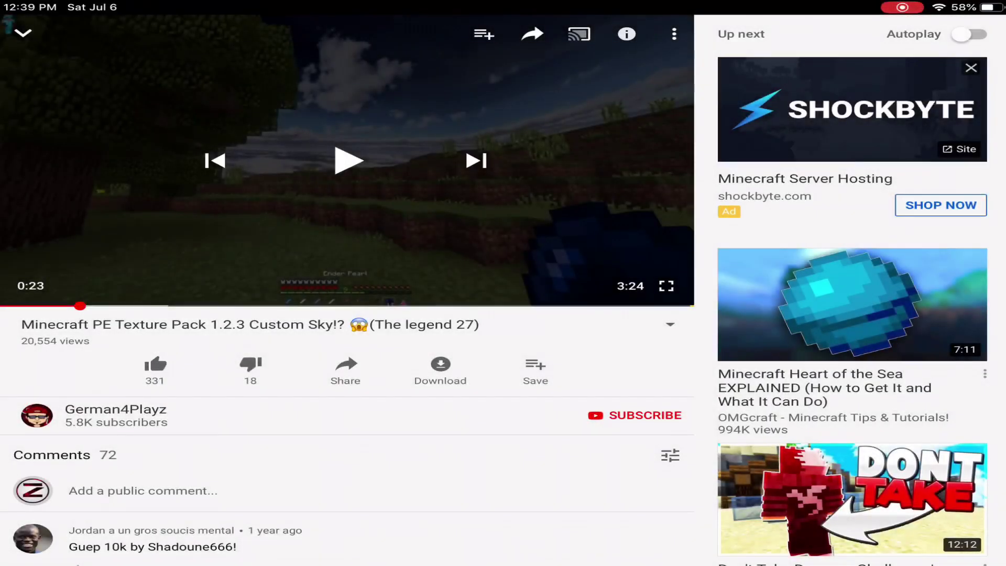
- Expand the legend 27 video's description and scroll down to the .zip and .mcpack download links
{"action": "scroll", "coordinate": [346, 435], "scroll_direction": "down", "scroll_amount": 4}
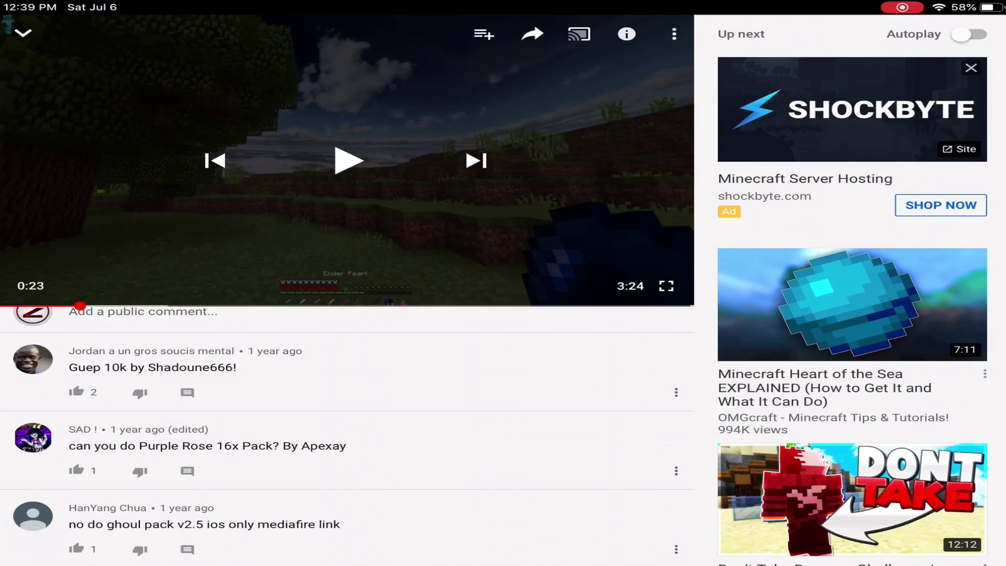
{"action": "scroll", "coordinate": [346, 435], "scroll_direction": "up", "scroll_amount": 4}
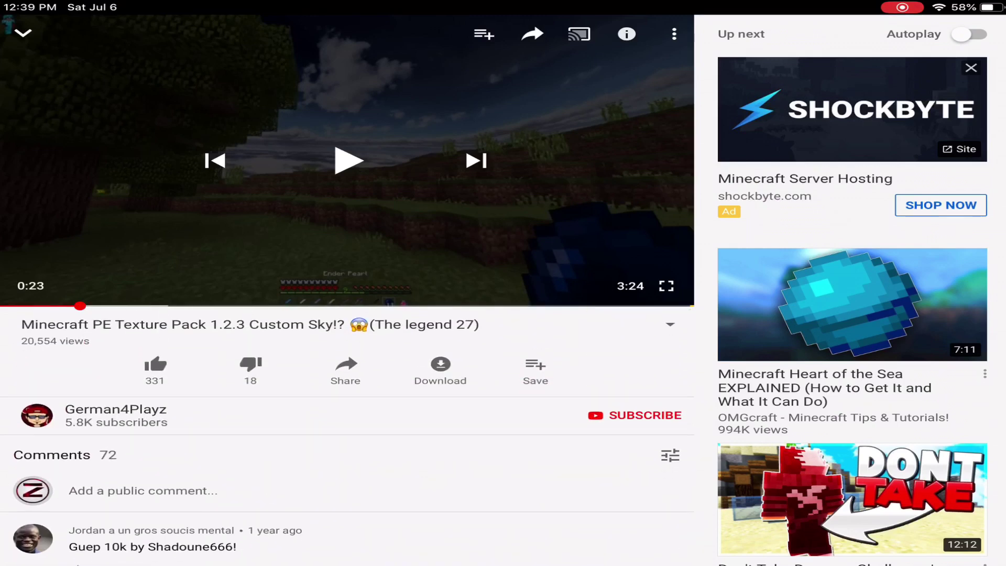
{"action": "left_click", "coordinate": [670, 324]}
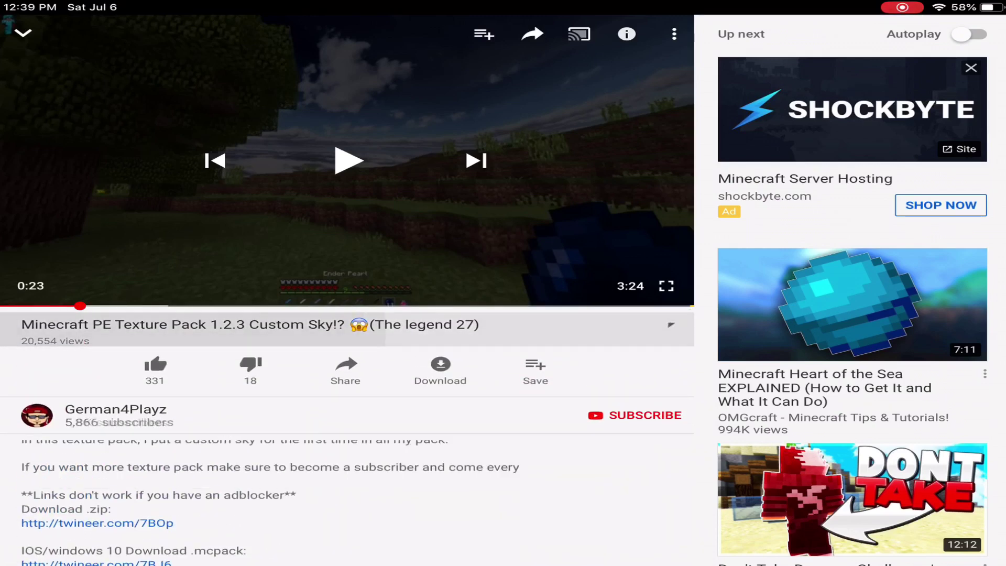
{"action": "scroll", "coordinate": [345, 435], "scroll_direction": "down", "scroll_amount": 2}
{"action": "scroll", "coordinate": [346, 435], "scroll_direction": "down", "scroll_amount": 2}
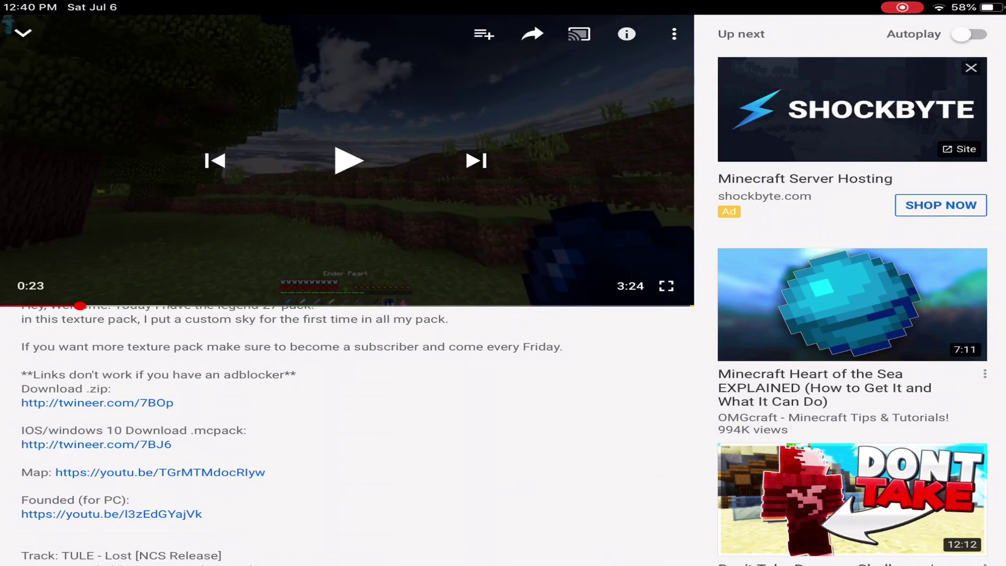
{"action": "scroll", "coordinate": [346, 435], "scroll_direction": "up", "scroll_amount": 3}
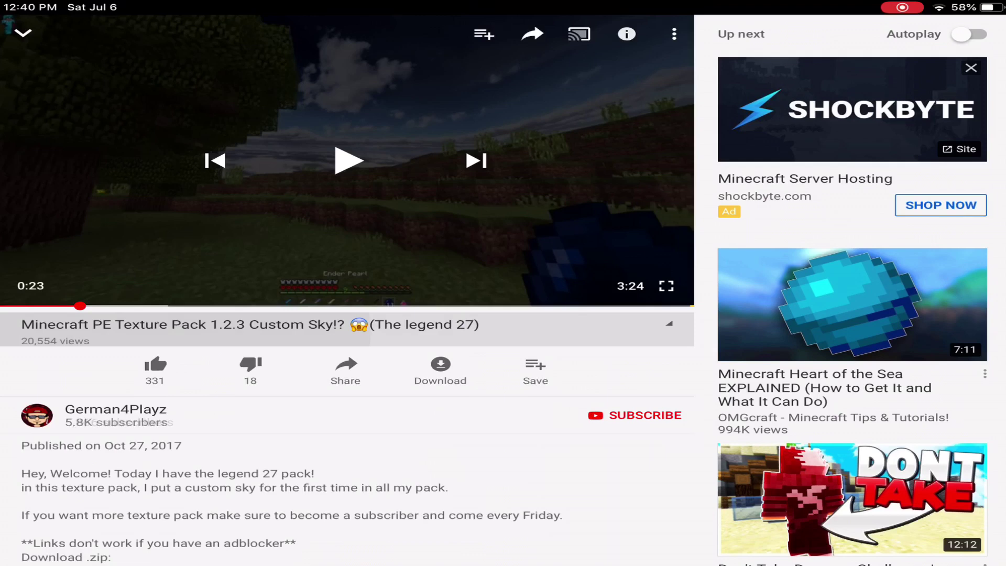
{"action": "left_click", "coordinate": [173, 330]}
{"action": "left_click", "coordinate": [194, 330]}
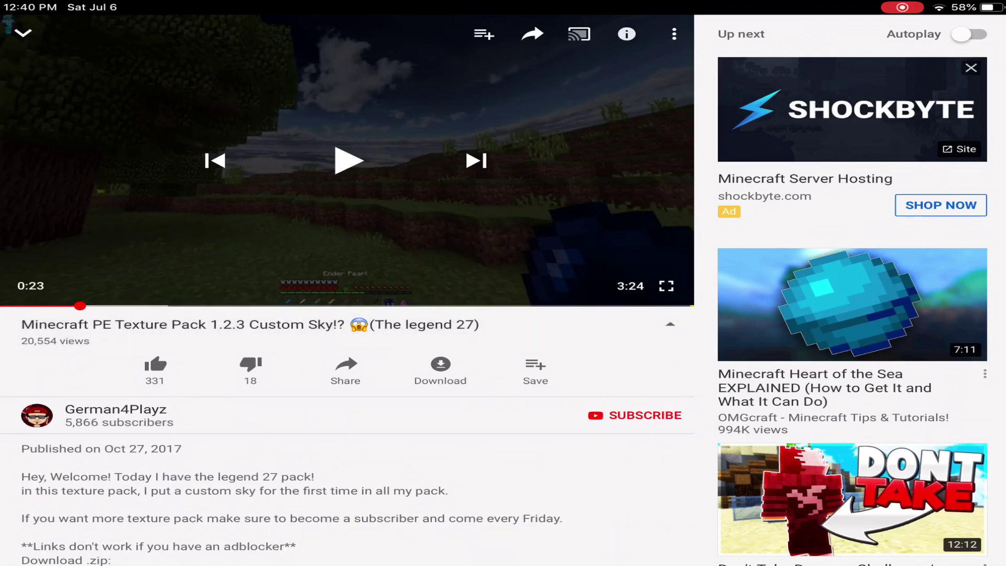
{"action": "left_click", "coordinate": [251, 324]}
{"action": "left_click", "coordinate": [251, 325]}
{"action": "scroll", "coordinate": [345, 435], "scroll_direction": "down", "scroll_amount": 4}
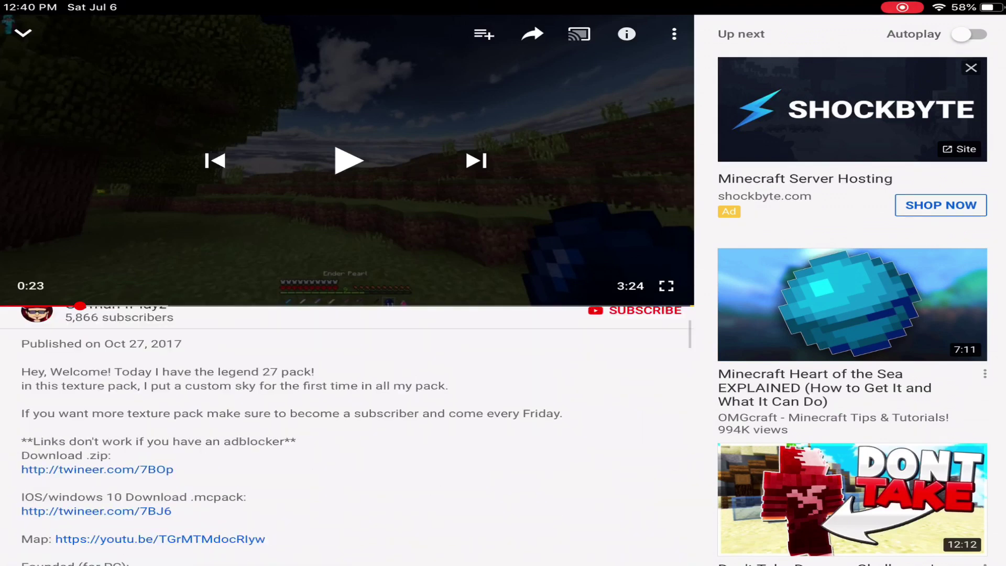
{"action": "scroll", "coordinate": [356, 434], "scroll_direction": "up", "scroll_amount": 3}
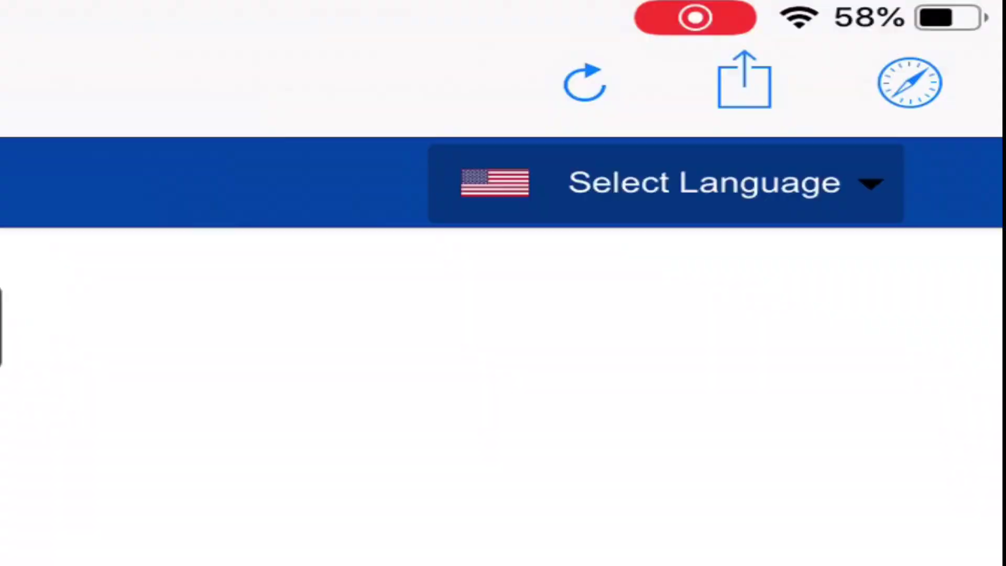
- Copy the TheLegend27.zip MediaFire page link via Share and return to the home screen
{"action": "left_click", "coordinate": [743, 78]}
{"action": "left_click", "coordinate": [744, 78]}
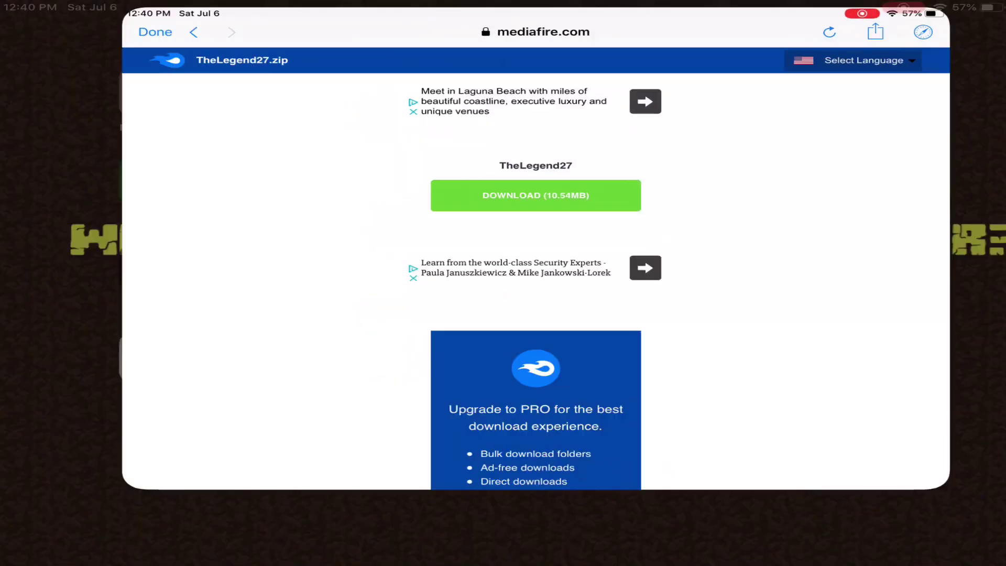
{"action": "key", "text": "super"}
- Open the copied MediaFire link in Chrome and download TheLegend27.zip (10.54MB)
{"action": "left_click_drag", "start_coordinate": [734, 314], "coordinate": [209, 314]}
{"action": "left_click", "coordinate": [837, 507]}
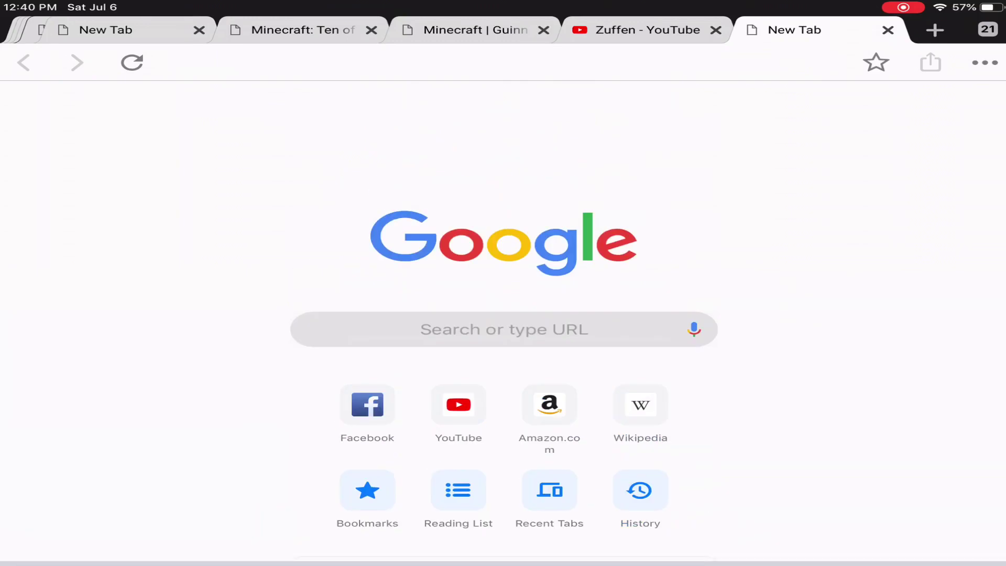
{"action": "left_click", "coordinate": [503, 328]}
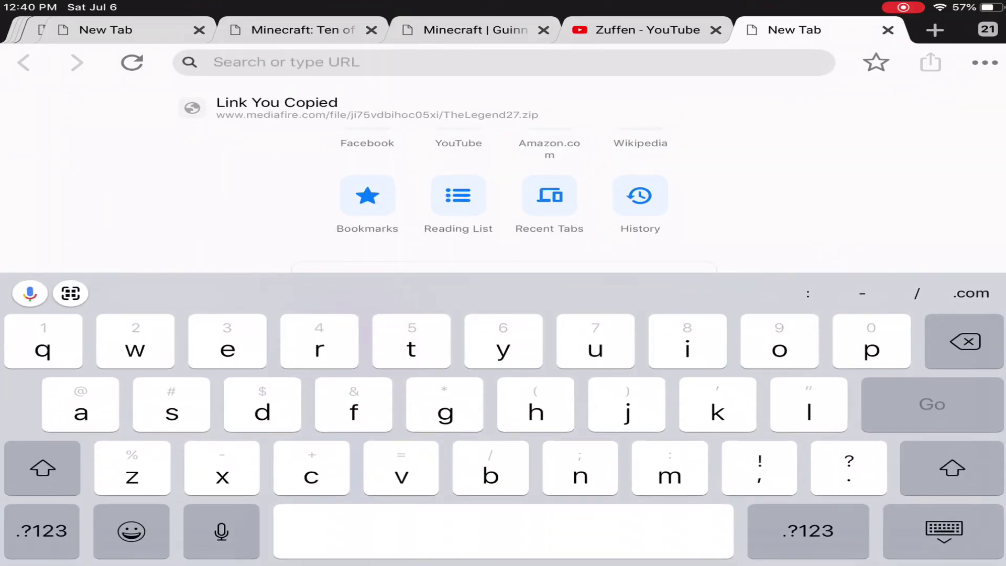
{"action": "left_click", "coordinate": [377, 104]}
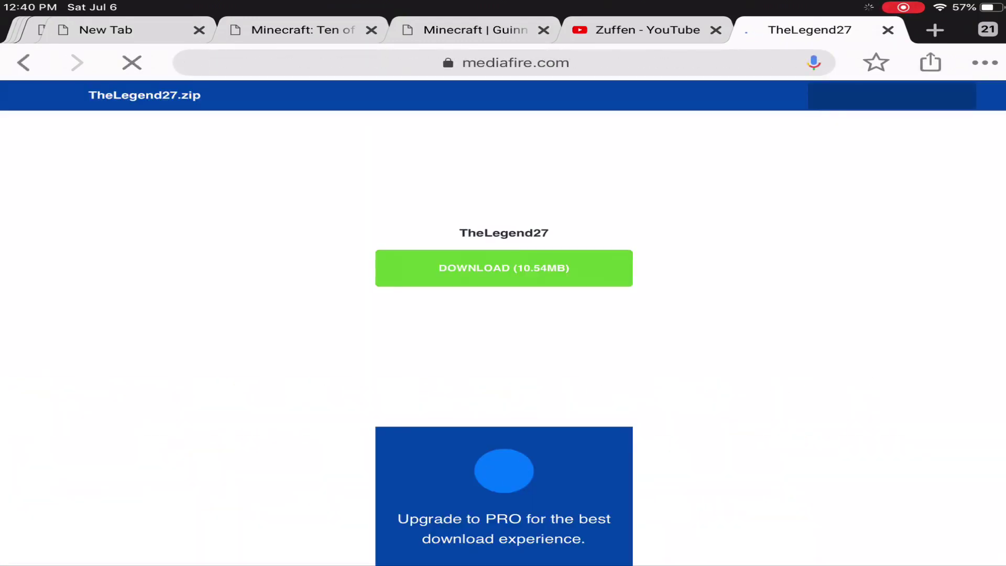
{"action": "left_click", "coordinate": [503, 266]}
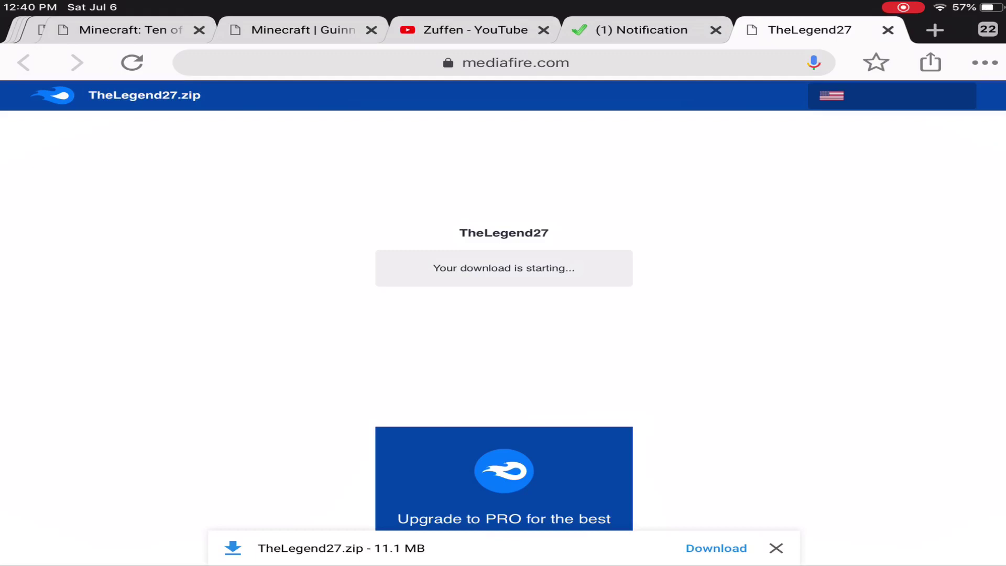
{"action": "left_click", "coordinate": [716, 546]}
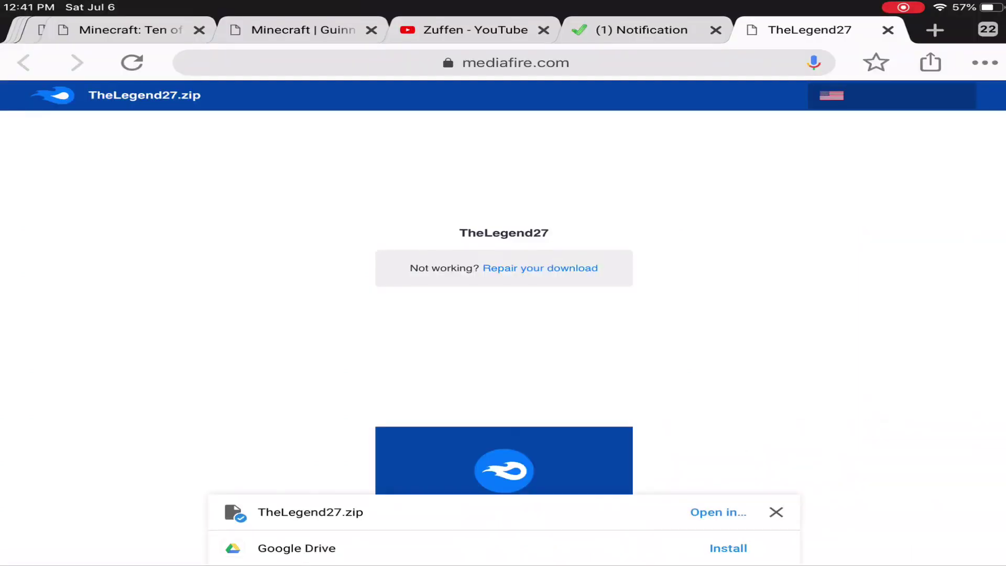
- Send the downloaded TheLegend27.zip from Chrome to Documents with Copy to Documents
{"action": "left_click", "coordinate": [718, 512]}
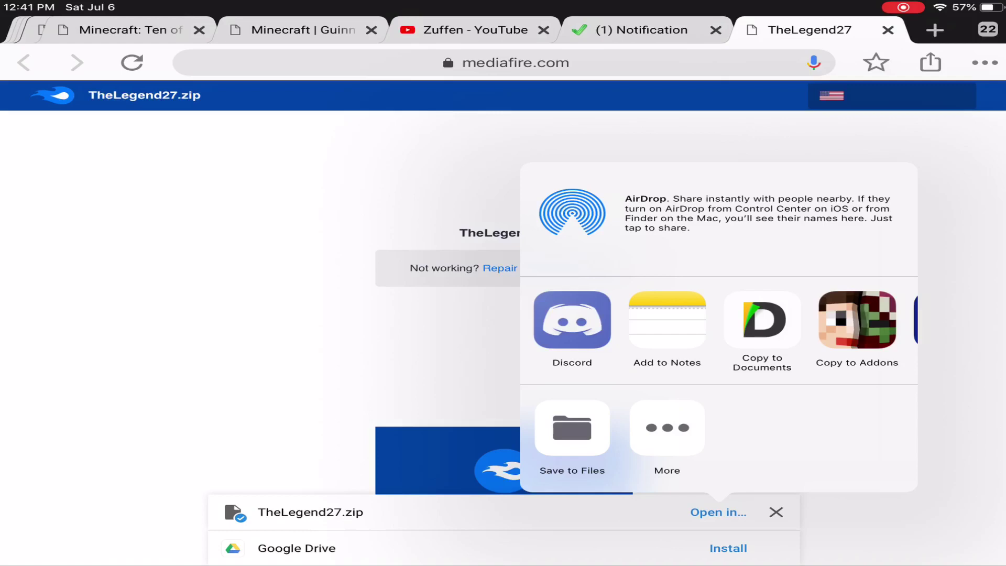
{"action": "left_click_drag", "start_coordinate": [786, 320], "coordinate": [702, 319]}
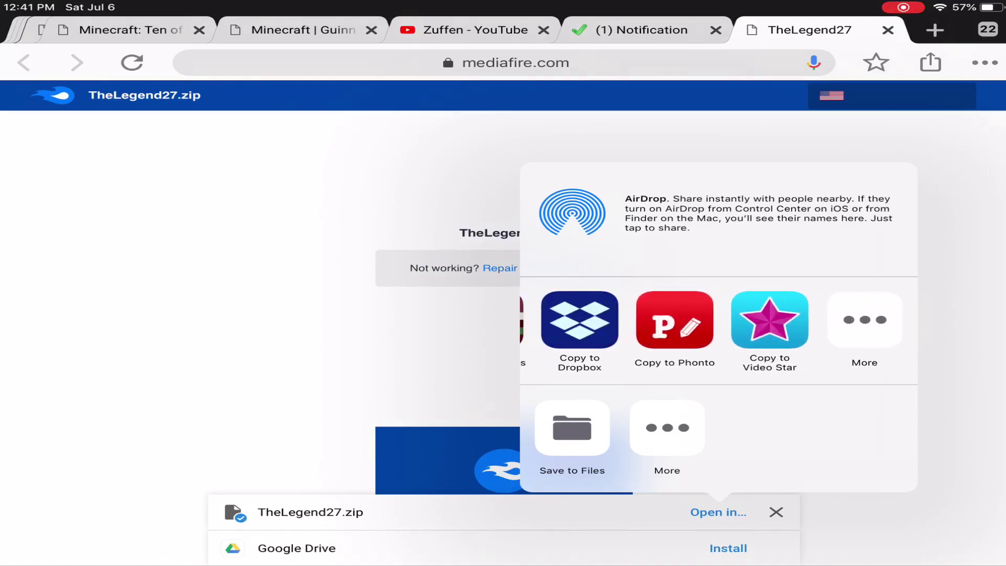
{"action": "mouse_move", "coordinate": [576, 319]}
{"action": "left_mouse_down"}
{"action": "mouse_move", "coordinate": [890, 320]}
{"action": "mouse_move", "coordinate": [524, 319]}
{"action": "left_mouse_up"}
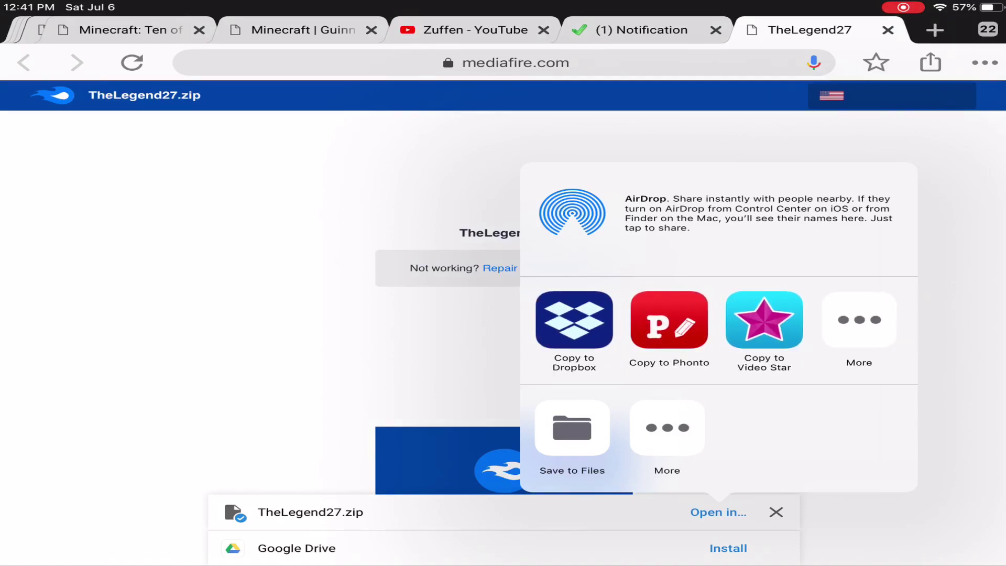
{"action": "left_click_drag", "start_coordinate": [576, 319], "coordinate": [964, 320]}
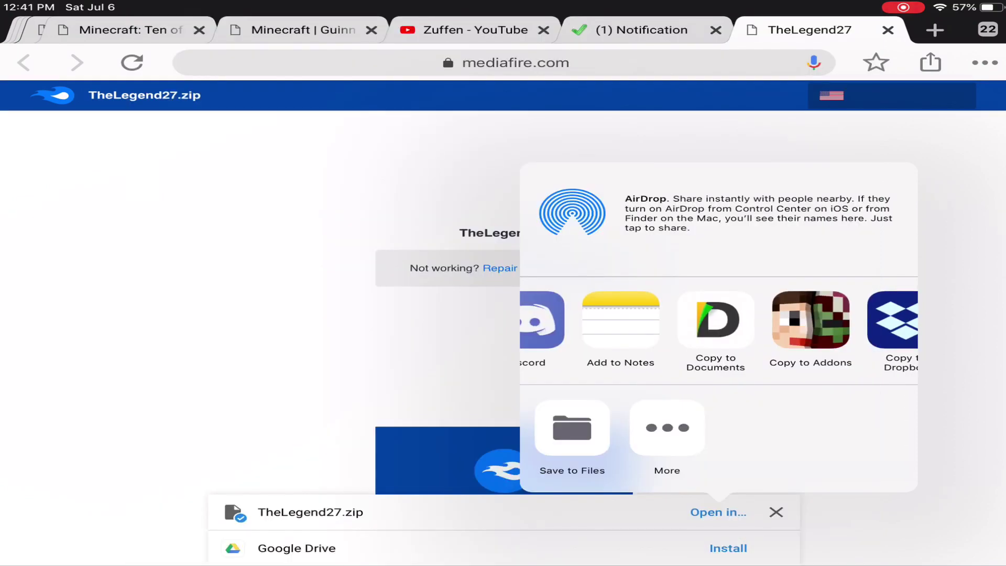
{"action": "left_click", "coordinate": [572, 435]}
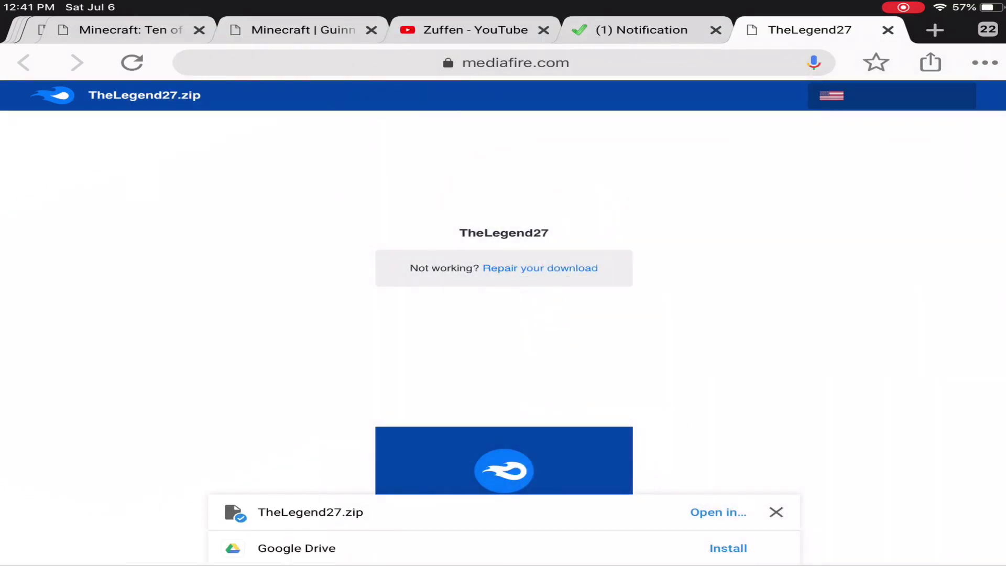
{"action": "left_click", "coordinate": [717, 511]}
{"action": "left_click", "coordinate": [572, 435]}
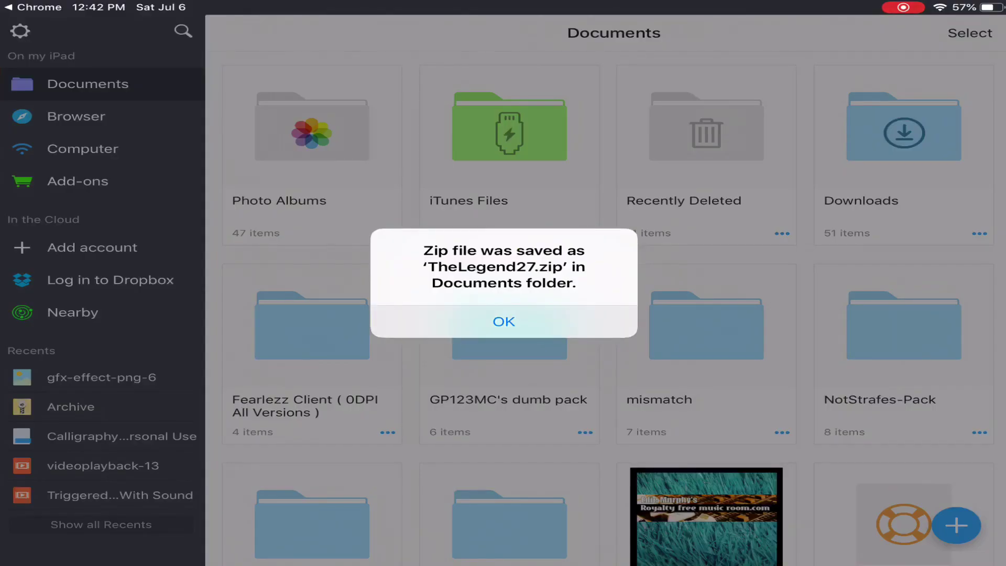
- Unzip TheLegend27.zip and open the resulting TheLegend27 folder holding textures, manifest and pack_icon
{"action": "scroll", "coordinate": [607, 315], "scroll_direction": "down", "scroll_amount": 5}
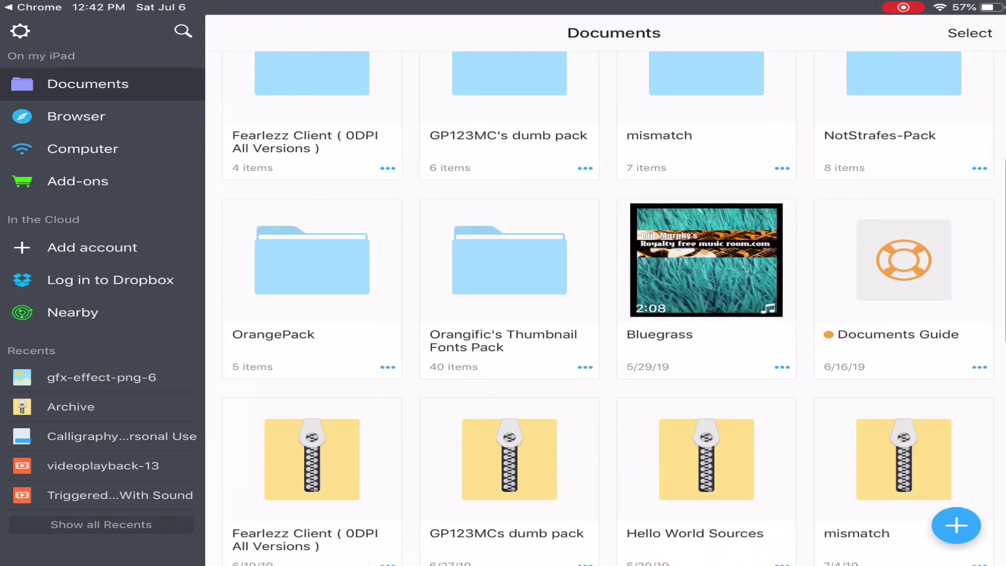
{"action": "scroll", "coordinate": [608, 314], "scroll_direction": "down", "scroll_amount": 5}
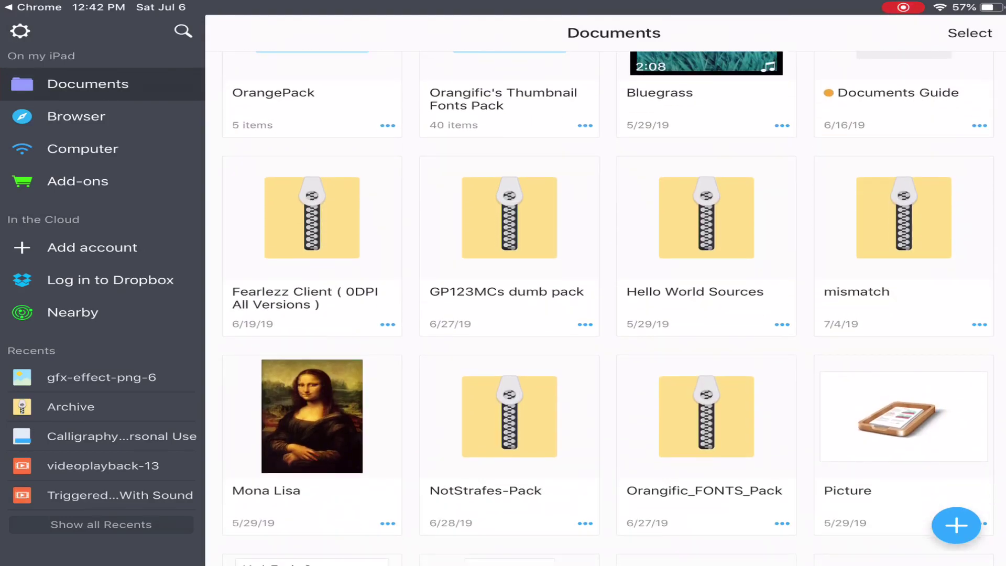
{"action": "scroll", "coordinate": [607, 314], "scroll_direction": "down", "scroll_amount": 5}
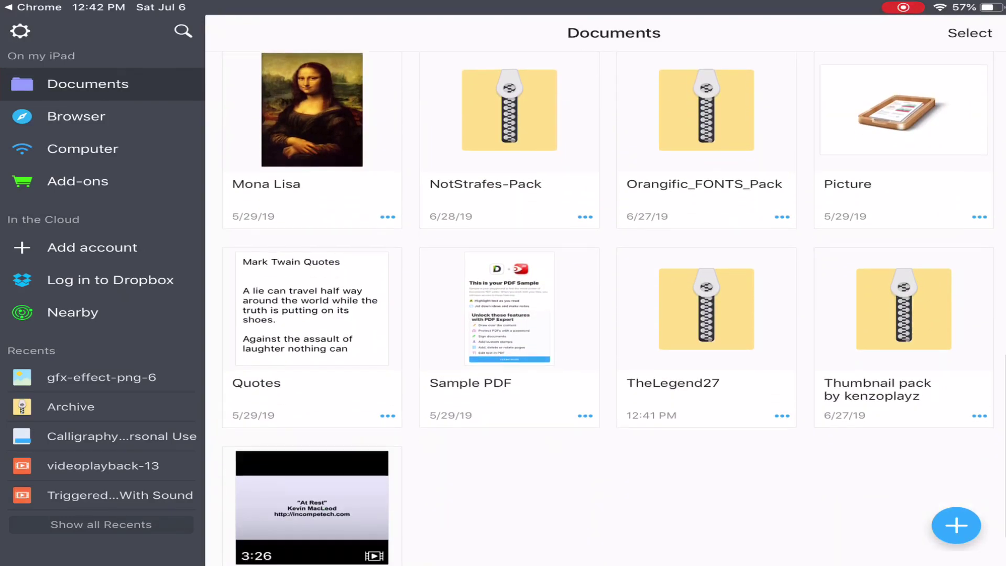
{"action": "left_click_drag", "start_coordinate": [706, 337], "coordinate": [681, 390]}
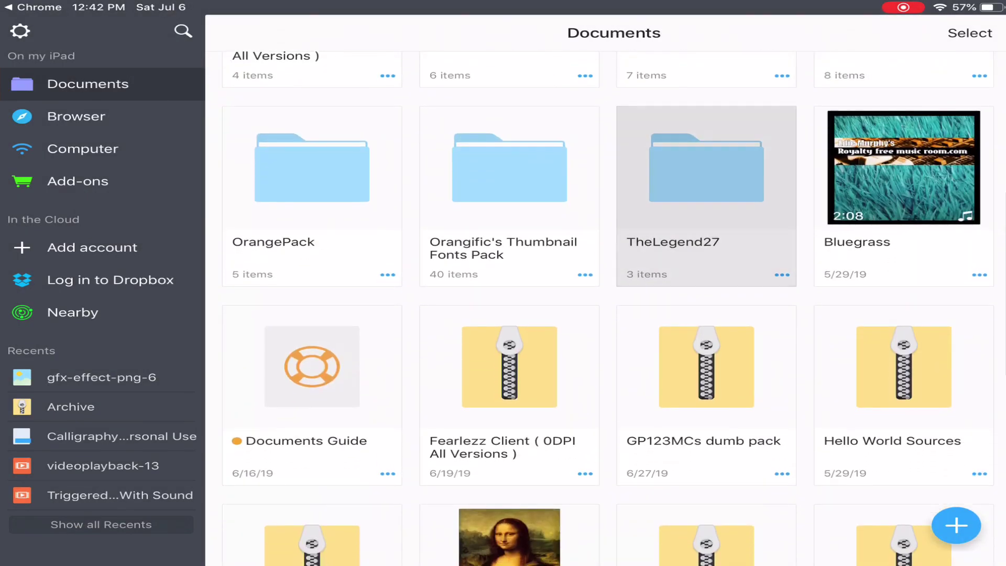
{"action": "left_click", "coordinate": [706, 199]}
{"action": "left_click", "coordinate": [970, 32]}
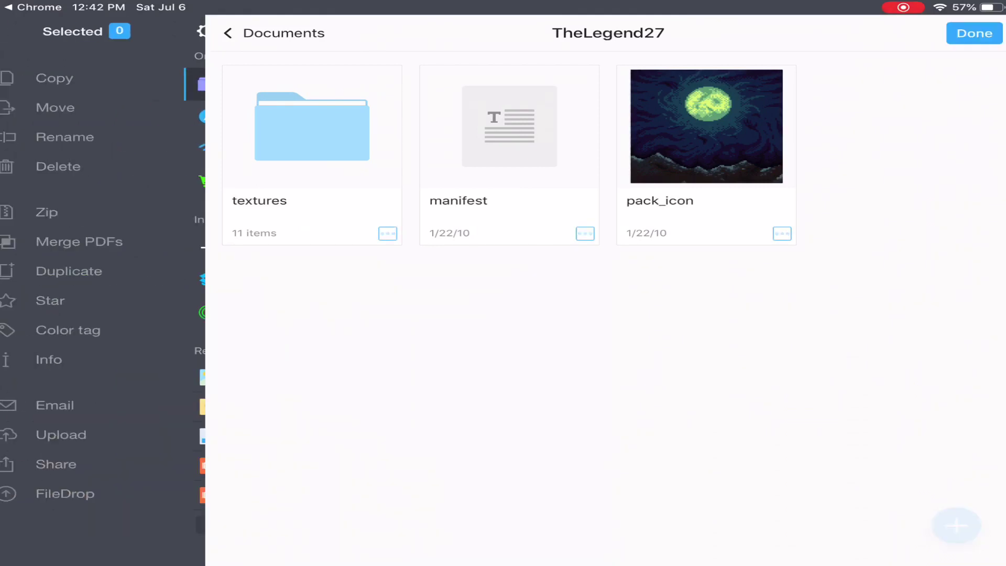
- Select textures, manifest and pack_icon and compress them into a new Archive zip
{"action": "left_click", "coordinate": [706, 126]}
{"action": "left_click", "coordinate": [313, 126]}
{"action": "left_click", "coordinate": [509, 126]}
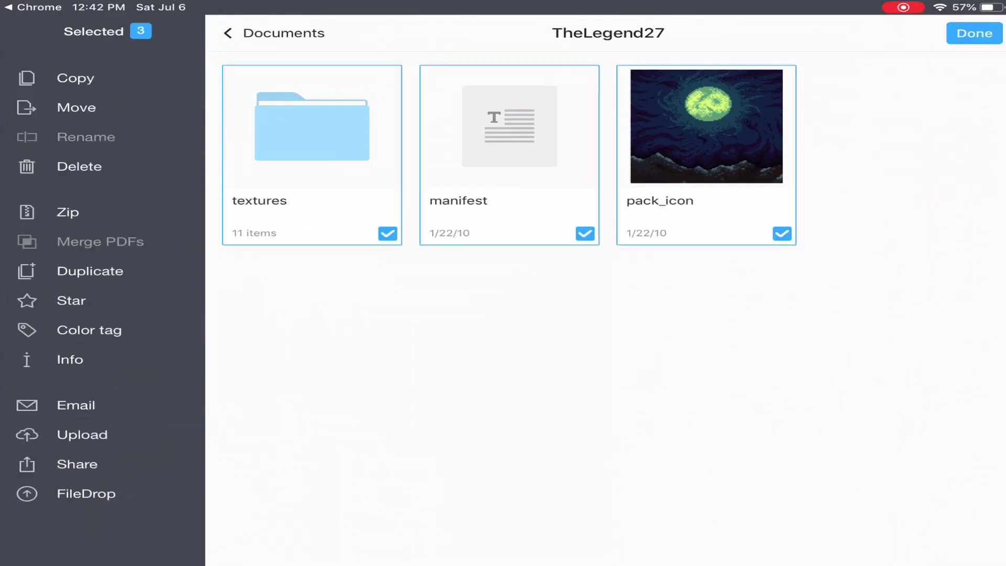
{"action": "left_click", "coordinate": [68, 212]}
{"action": "left_click", "coordinate": [68, 212]}
{"action": "left_click", "coordinate": [69, 212]}
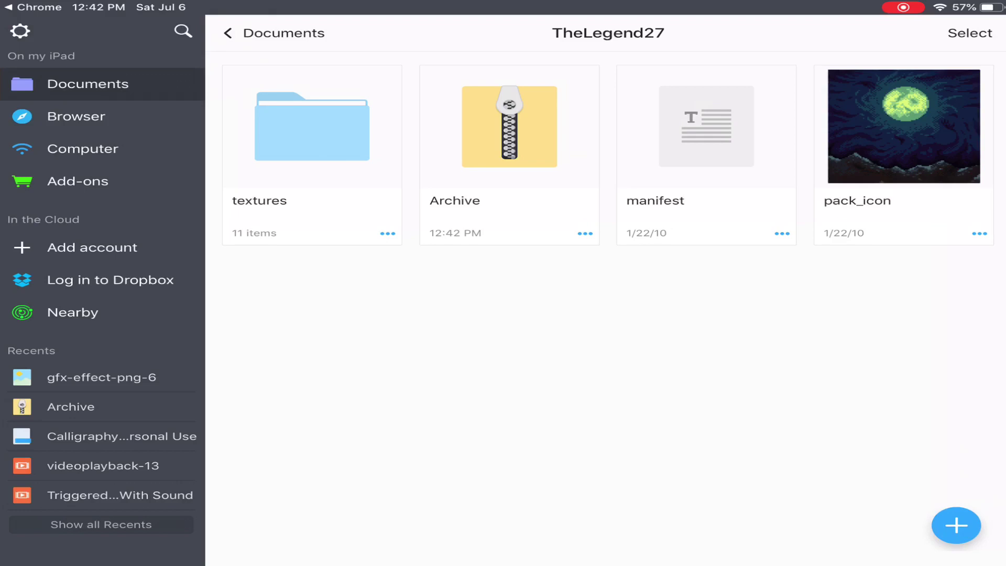
{"action": "left_click", "coordinate": [974, 33]}
- Rename Archive.zip to ododooewoskskkqs.mcpack and confirm using the .mcpack extension
{"action": "left_click", "coordinate": [509, 136]}
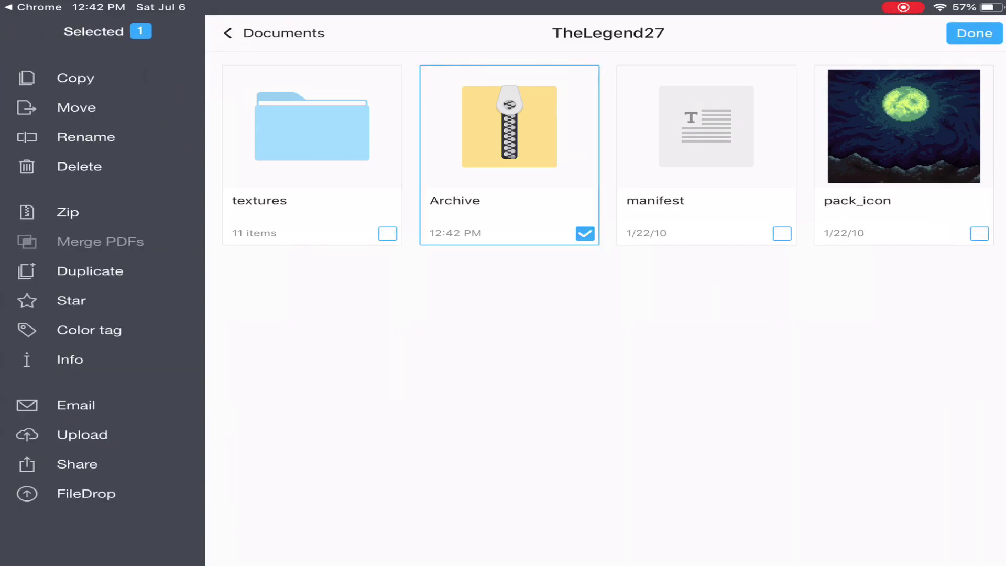
{"action": "left_click", "coordinate": [86, 137]}
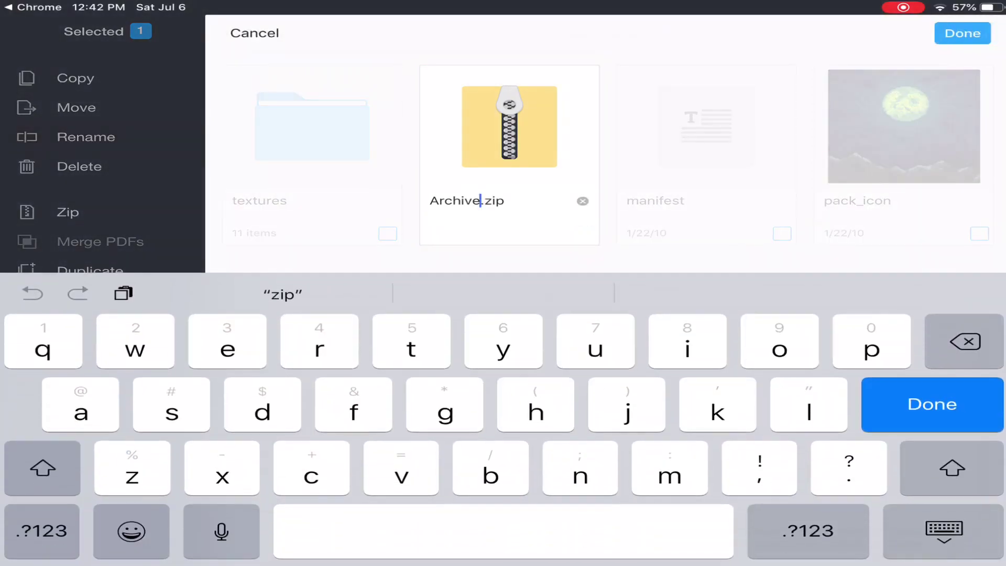
{"action": "key", "text": "BackSpace"}
{"action": "key", "text": "BackSpace"}
{"action": "key", "text": "BackSpace"}
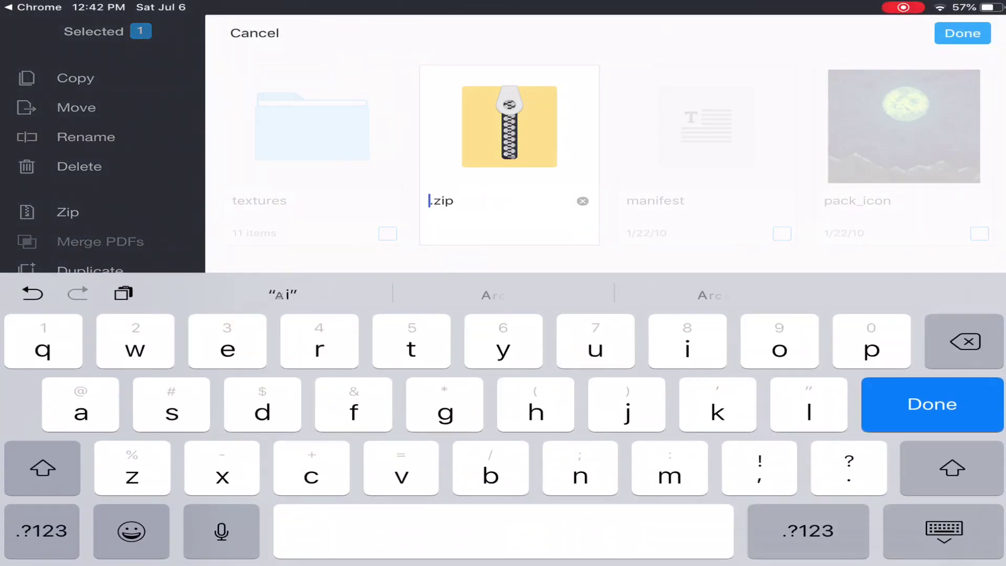
{"action": "type", "text": "ododooewoskskkqs"}
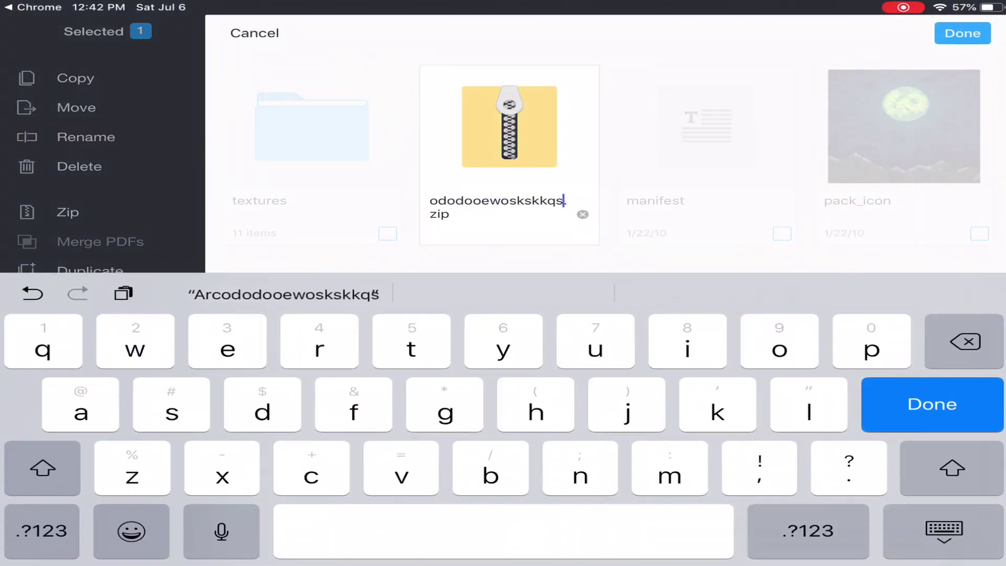
{"action": "left_click", "coordinate": [449, 214]}
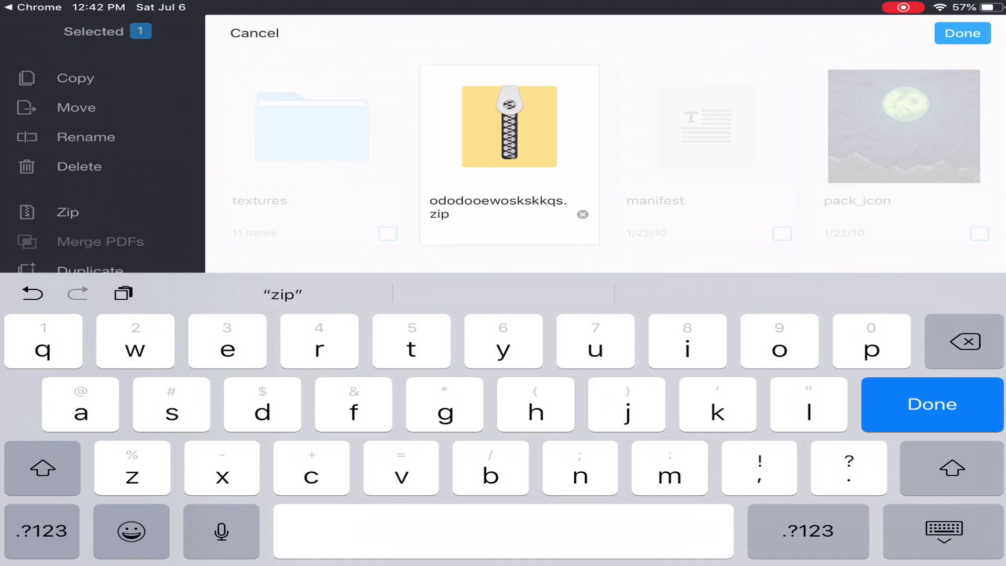
{"action": "key", "text": "BackSpace"}
{"action": "key", "text": "BackSpace"}
{"action": "key", "text": "BackSpace"}
{"action": "type", "text": "m"}
{"action": "type", "text": "cpack"}
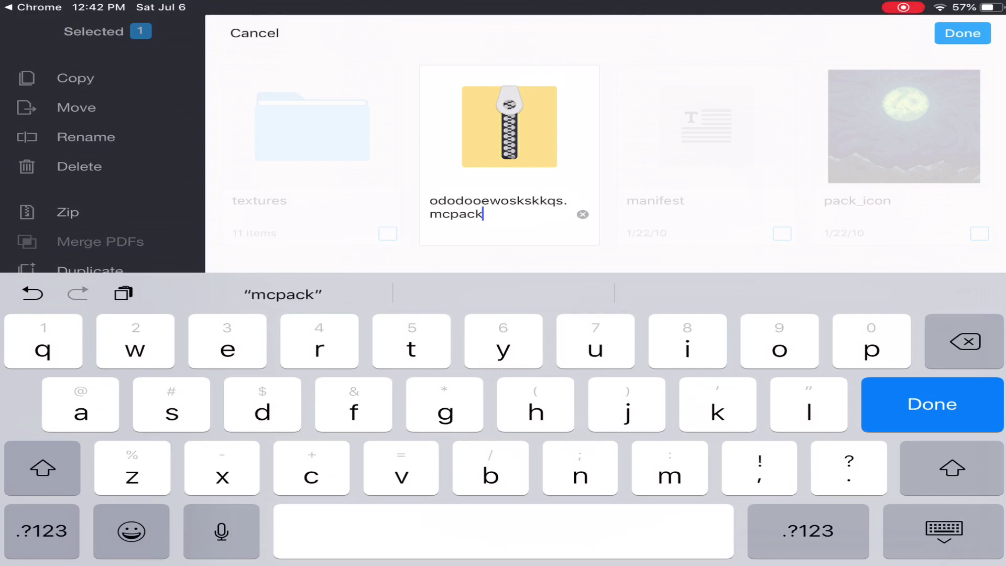
{"action": "key", "text": "Return"}
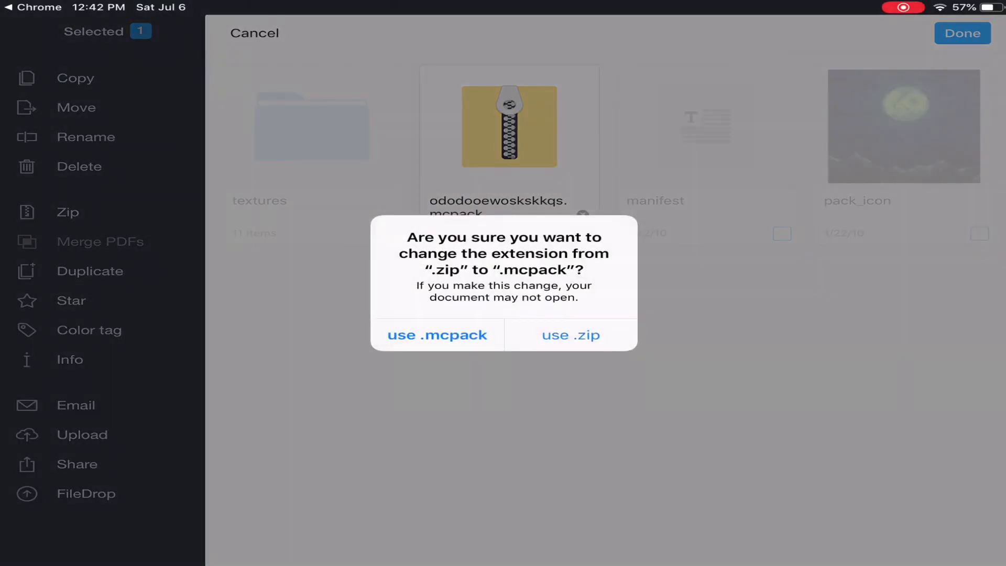
{"action": "left_click", "coordinate": [571, 335]}
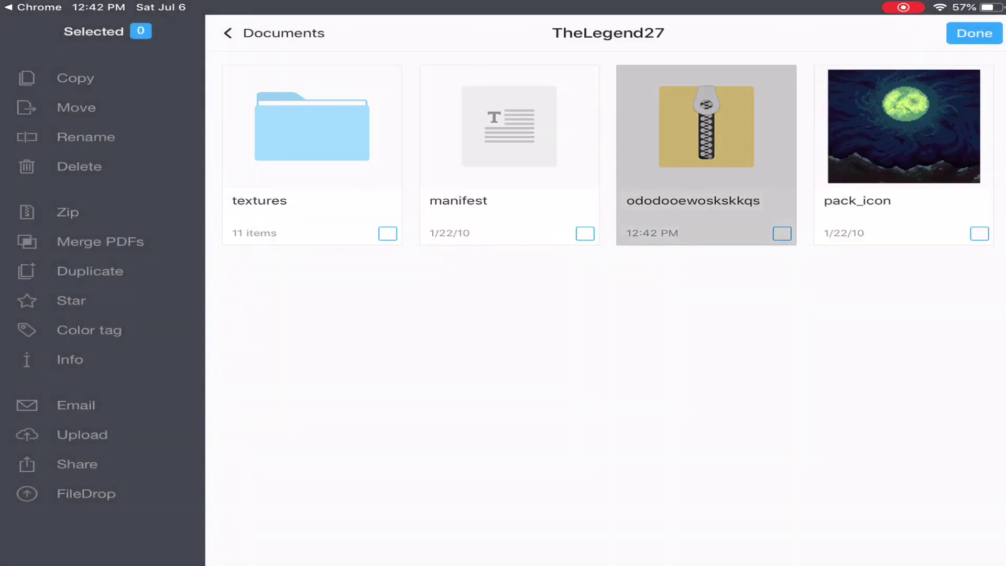
- Share the renamed .mcpack file to Minecraft with Copy to Minecraft
{"action": "left_click", "coordinate": [974, 33]}
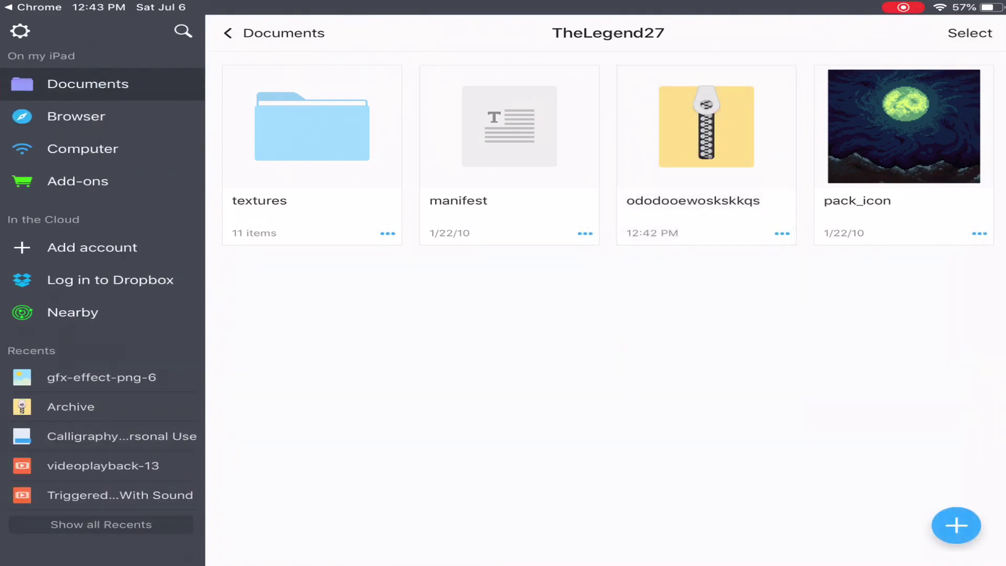
{"action": "left_click", "coordinate": [969, 33]}
{"action": "left_click", "coordinate": [706, 152]}
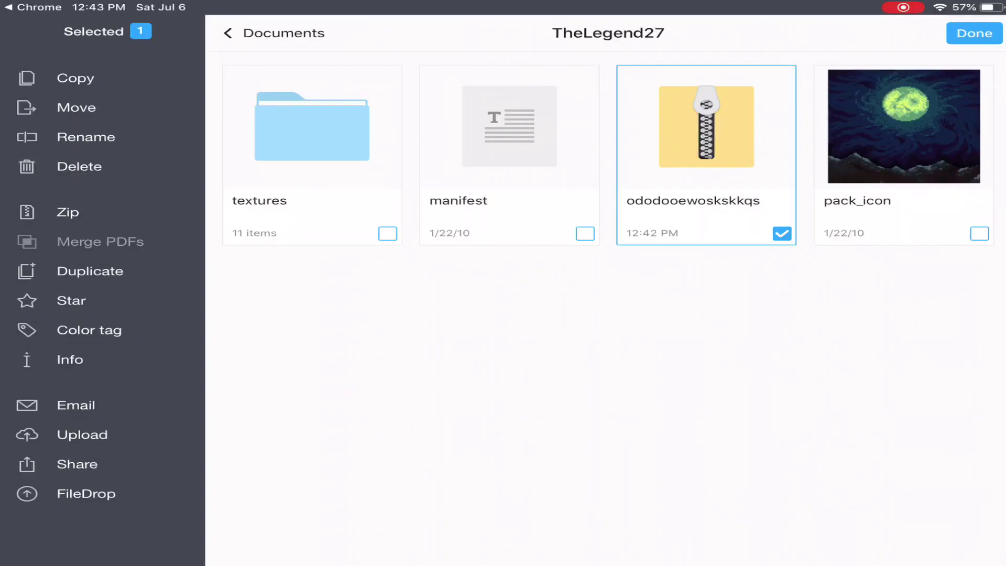
{"action": "left_click", "coordinate": [77, 464]}
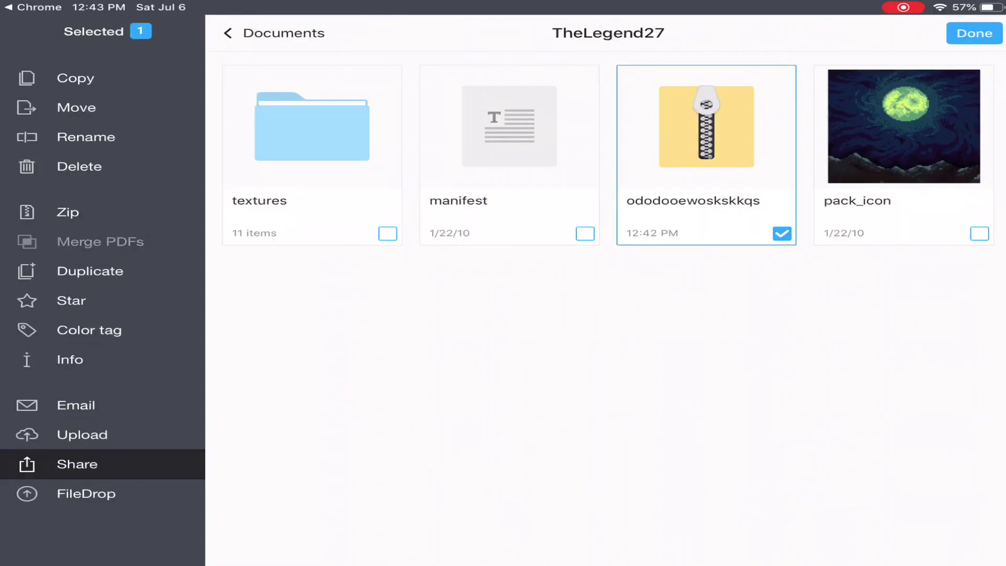
{"action": "left_click", "coordinate": [497, 386]}
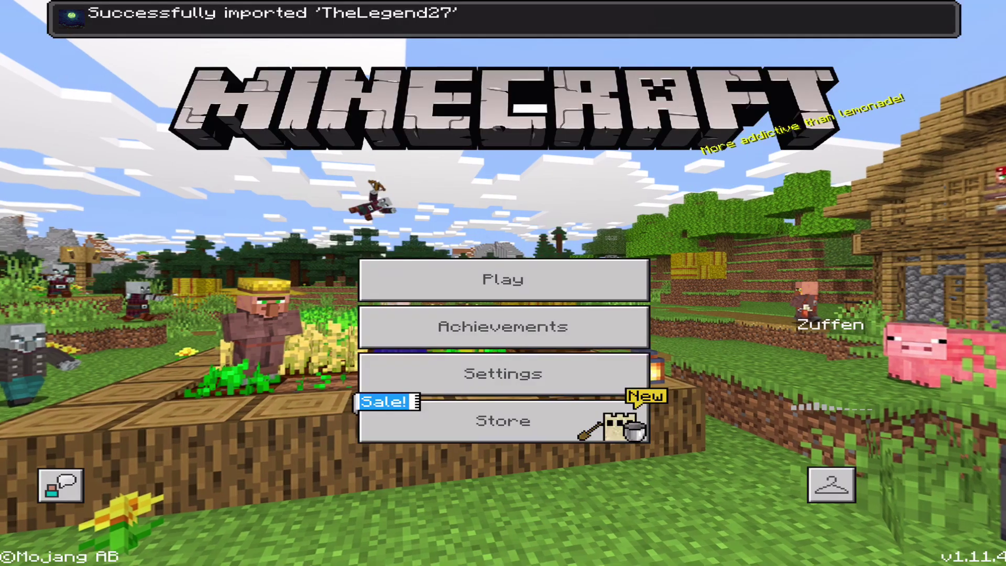
- In Global Resources, deactivate Fancy Beds V1, activate TheLegend27, and return to the main menu
{"action": "left_click", "coordinate": [503, 374]}
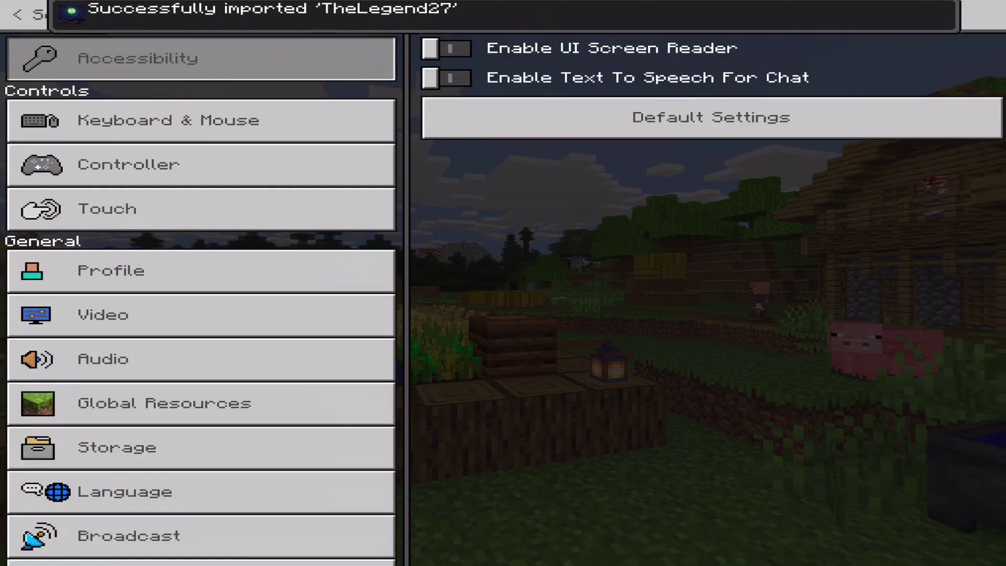
{"action": "left_click", "coordinate": [164, 403]}
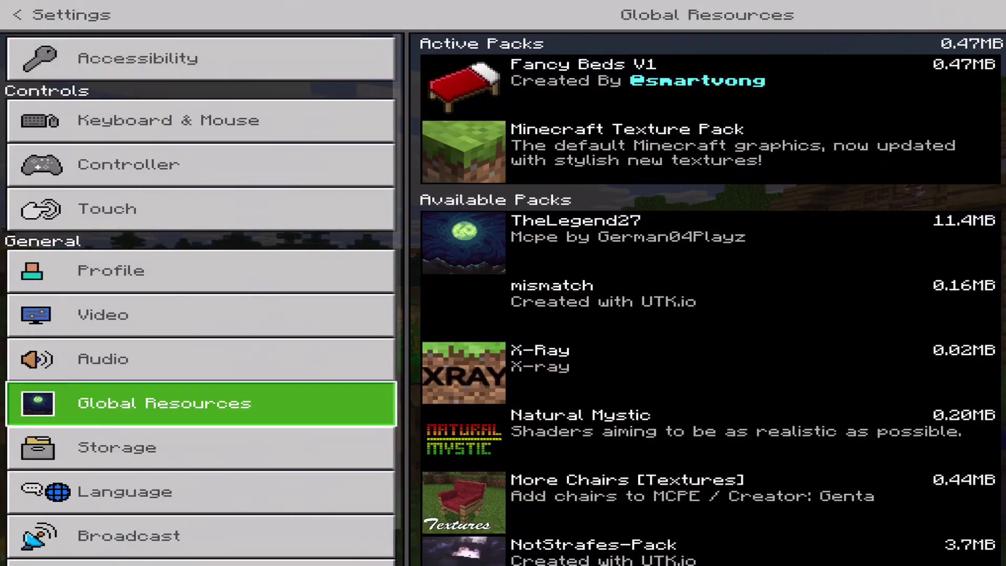
{"action": "left_click", "coordinate": [576, 79]}
{"action": "left_click", "coordinate": [658, 229]}
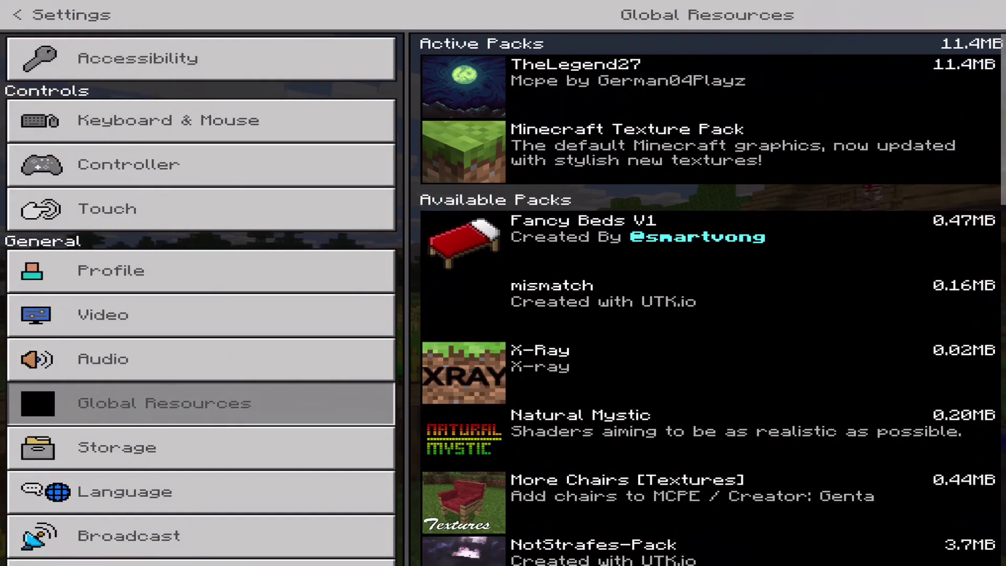
{"action": "left_click", "coordinate": [18, 14]}
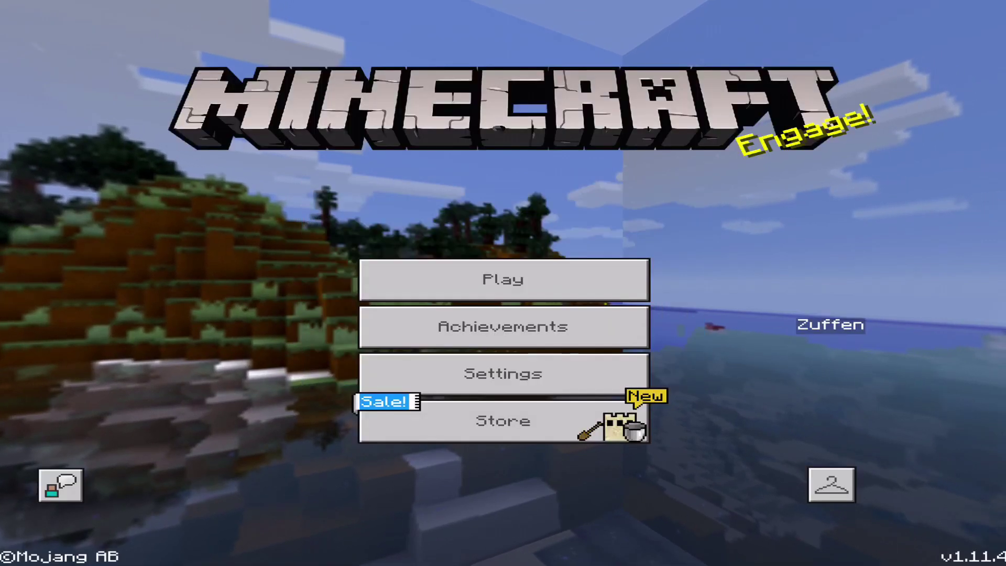
- Load the SharpWarsMiniGames BW world and look around the stone structure, bed and grass steps
{"action": "left_click", "coordinate": [503, 278]}
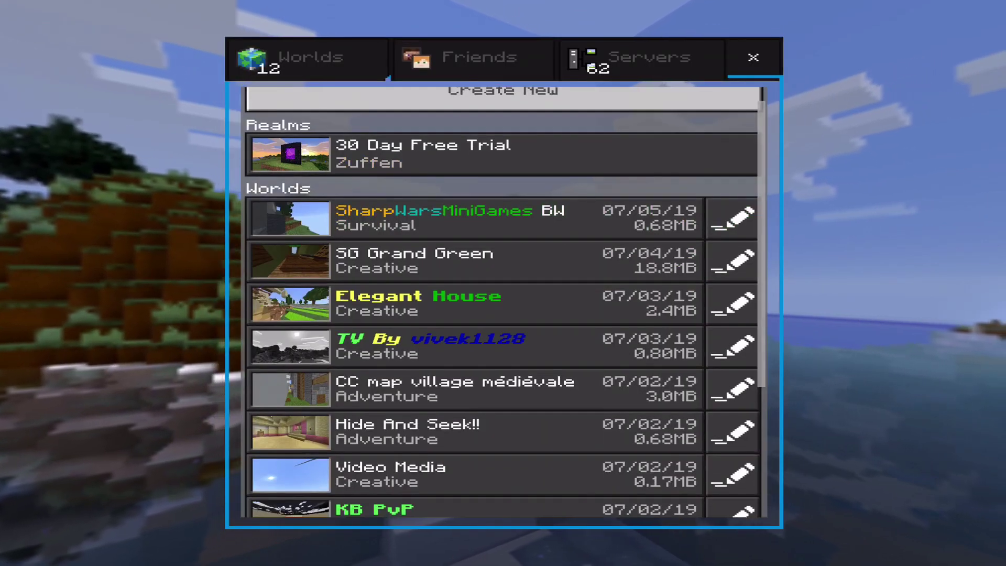
{"action": "left_click", "coordinate": [472, 217]}
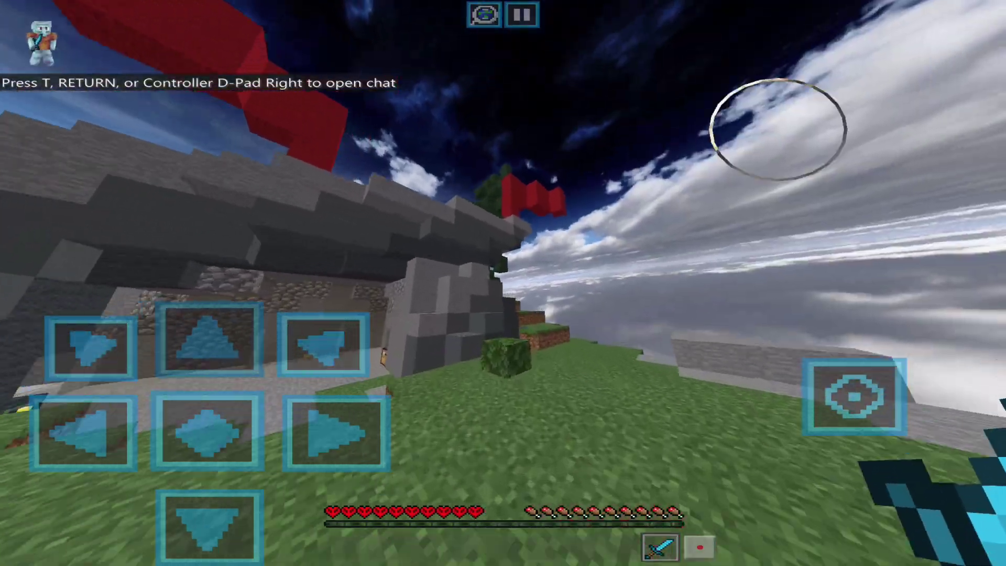
{"action": "left_click_drag", "start_coordinate": [524, 261], "coordinate": [838, 262]}
{"action": "mouse_move", "coordinate": [959, 115]}
{"action": "left_mouse_down"}
{"action": "mouse_move", "coordinate": [864, 112]}
{"action": "mouse_move", "coordinate": [860, 164]}
{"action": "mouse_move", "coordinate": [744, 168]}
{"action": "left_mouse_up"}
{"action": "mouse_move", "coordinate": [933, 126]}
{"action": "left_mouse_down"}
{"action": "mouse_move", "coordinate": [920, 140]}
{"action": "mouse_move", "coordinate": [838, 162]}
{"action": "left_mouse_up"}
{"action": "mouse_move", "coordinate": [917, 144]}
{"action": "left_mouse_down"}
{"action": "mouse_move", "coordinate": [767, 146]}
{"action": "mouse_move", "coordinate": [909, 116]}
{"action": "mouse_move", "coordinate": [766, 134]}
{"action": "mouse_move", "coordinate": [853, 146]}
{"action": "left_mouse_up"}
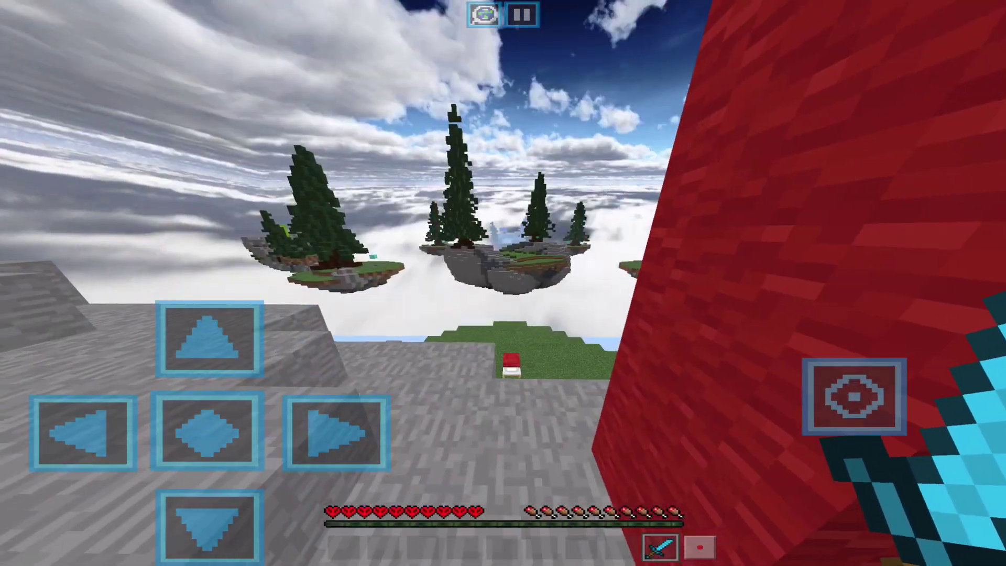
- Switch to Creative mode with the /gamemode creative chat command
{"action": "left_click", "coordinate": [483, 14]}
{"action": "left_click", "coordinate": [77, 545]}
{"action": "type", "text": "gd"}
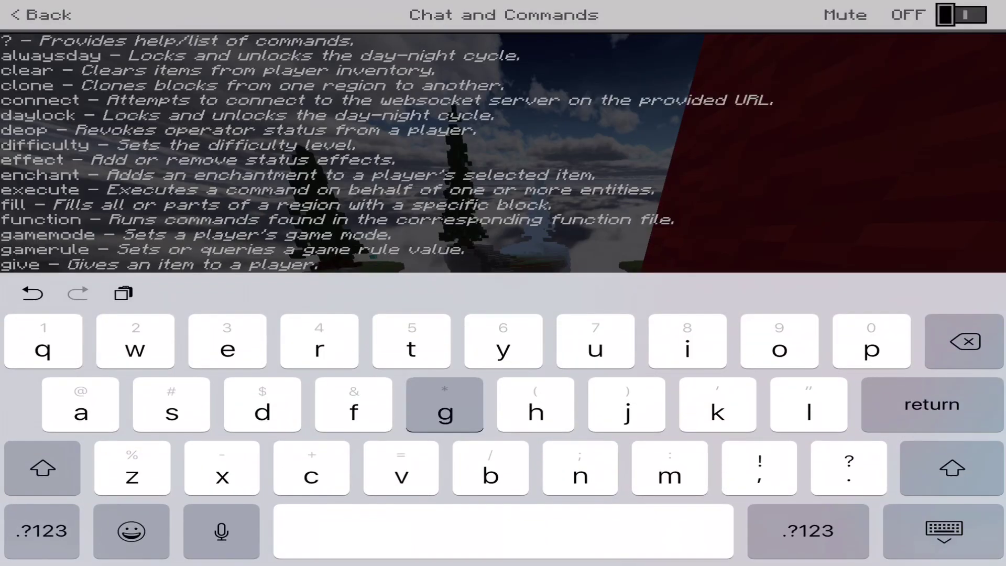
{"action": "left_click", "coordinate": [931, 405]}
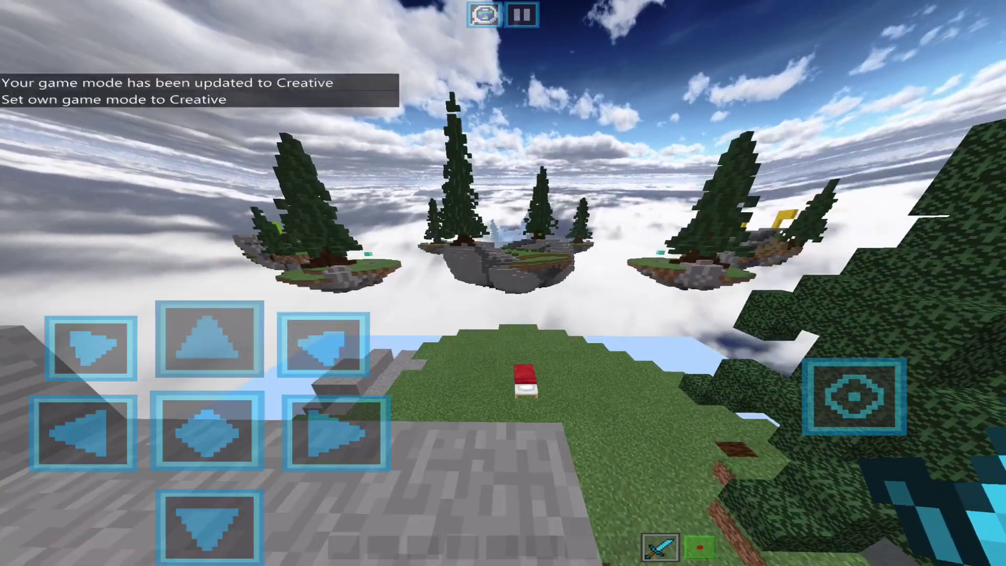
- Dismiss the creative inventory and its help page, then start flying over the island
{"action": "left_click", "coordinate": [698, 545]}
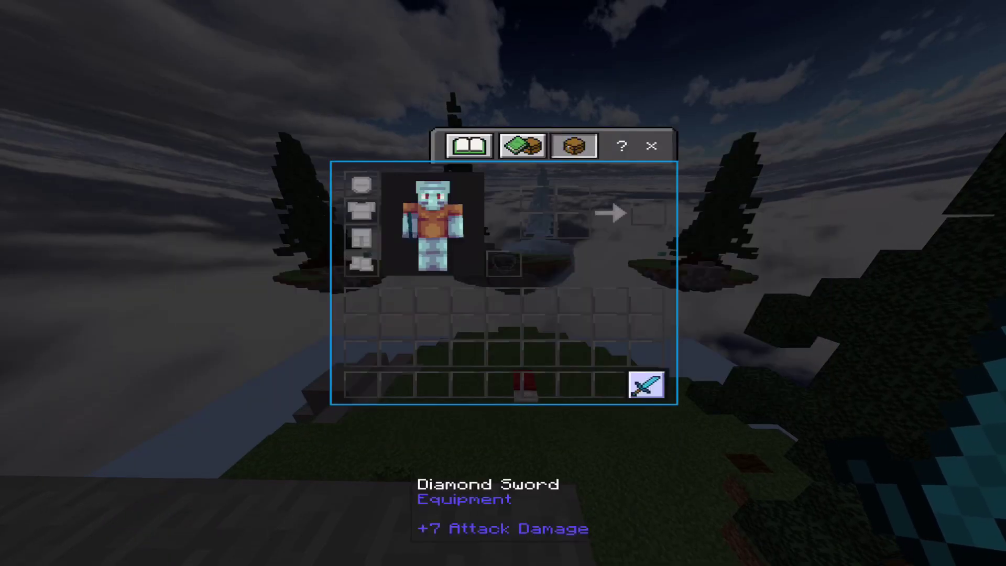
{"action": "left_click", "coordinate": [770, 146]}
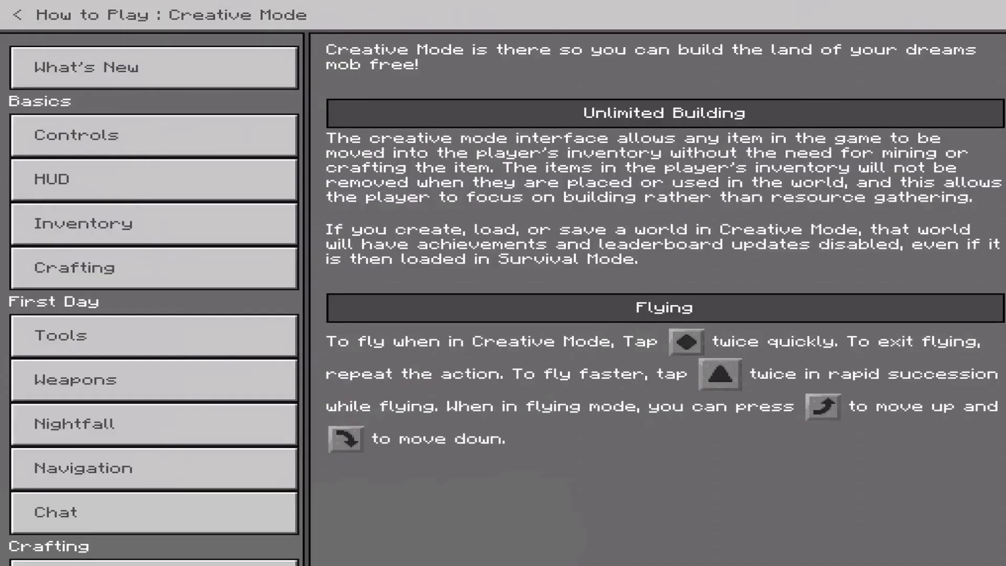
{"action": "key", "text": "Escape"}
{"action": "left_click", "coordinate": [799, 146]}
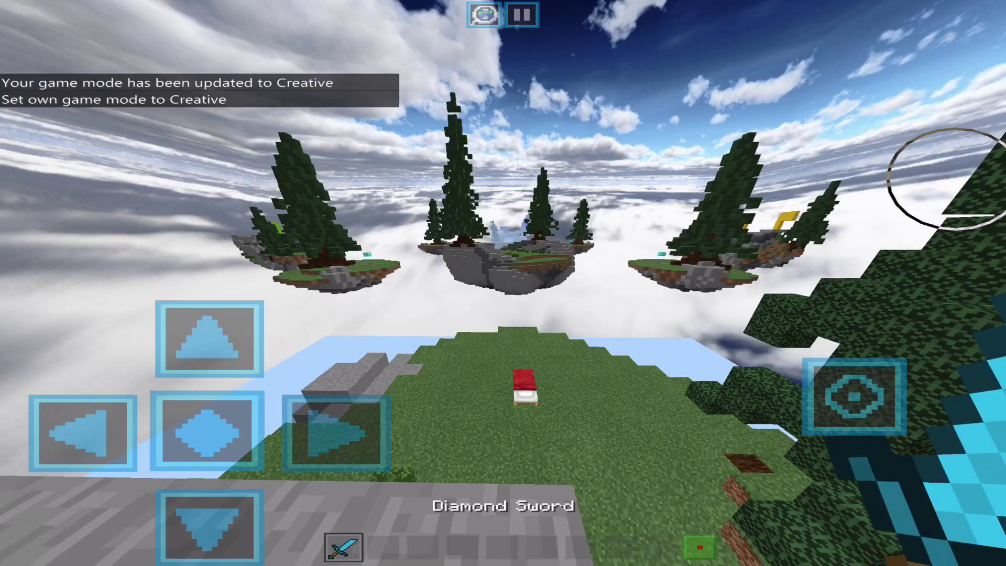
{"action": "mouse_move", "coordinate": [943, 178]}
{"action": "left_mouse_down"}
{"action": "mouse_move", "coordinate": [924, 208]}
{"action": "mouse_move", "coordinate": [969, 215]}
{"action": "left_mouse_up"}
{"action": "double_click", "coordinate": [854, 397]}
- Cycle through the hotbar, holding the diamond, Ender Chest and Ender Pearl in turn
{"action": "left_click", "coordinate": [699, 545]}
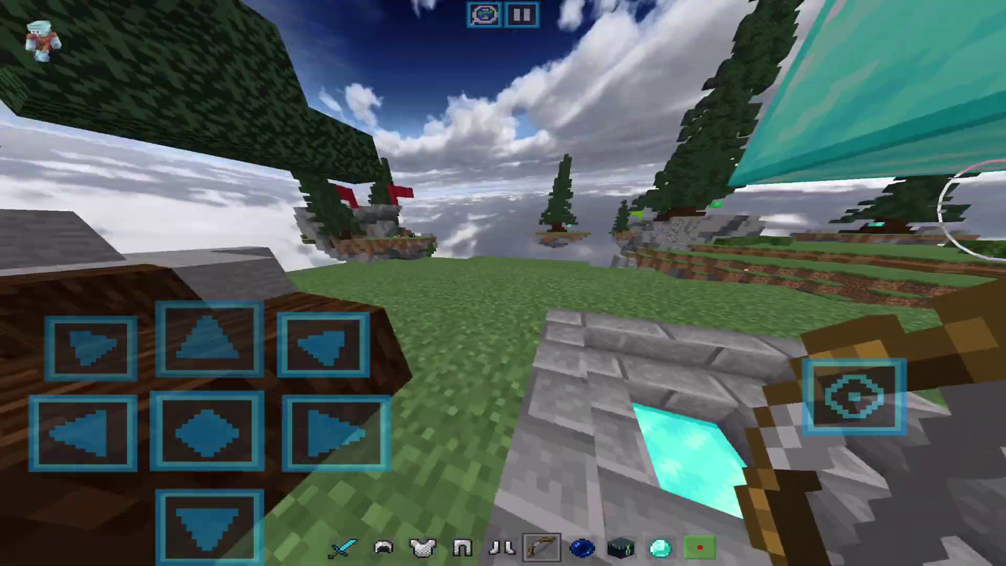
{"action": "left_click", "coordinate": [660, 547]}
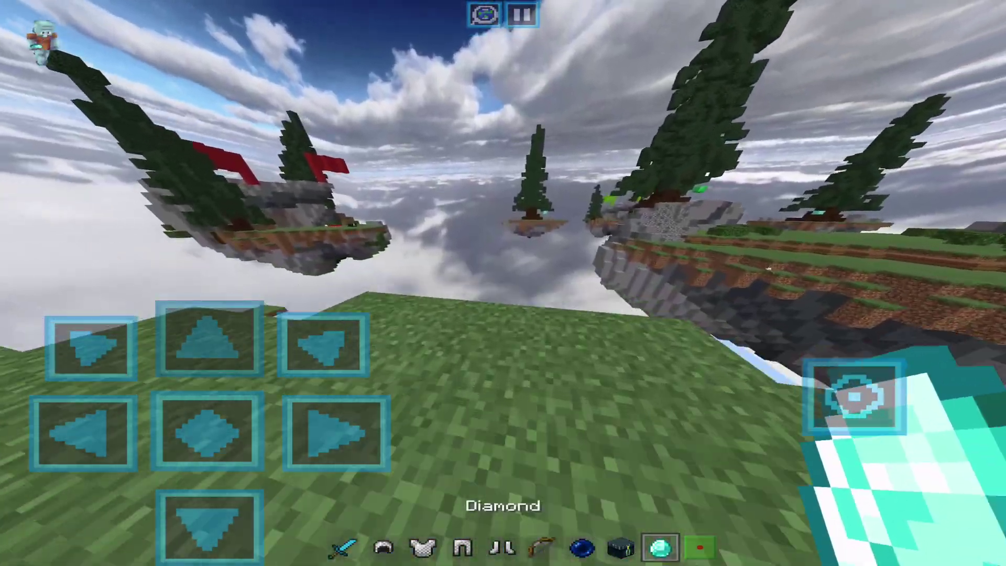
{"action": "left_click", "coordinate": [620, 548]}
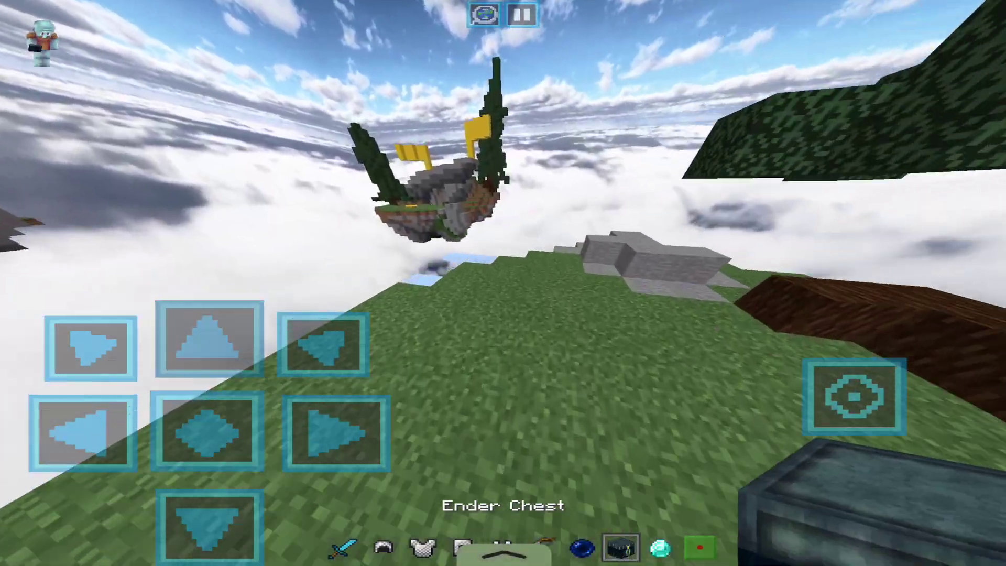
{"action": "left_click", "coordinate": [581, 547]}
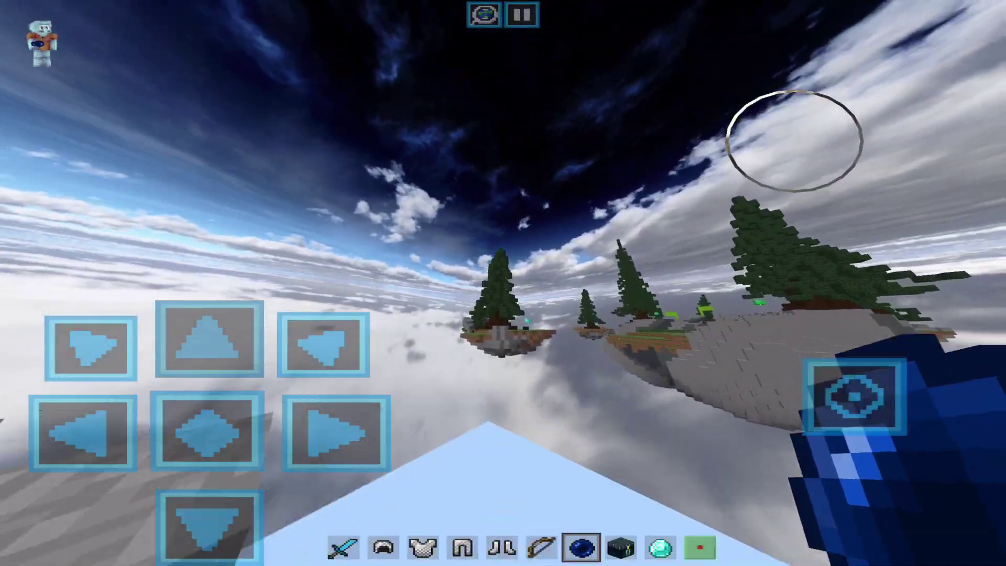